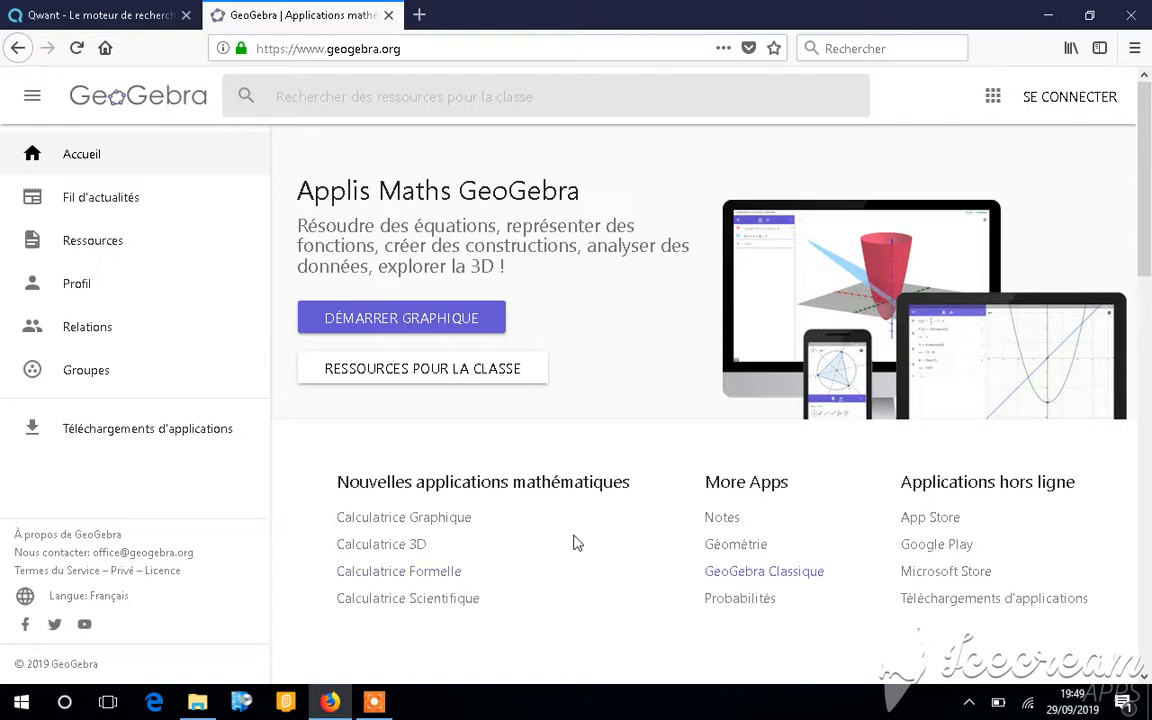
Launch GeoGebra Classique from the website's app list and set the global rounding (Arrondi) to 3 décimales in its properties.
left_click(779, 589)
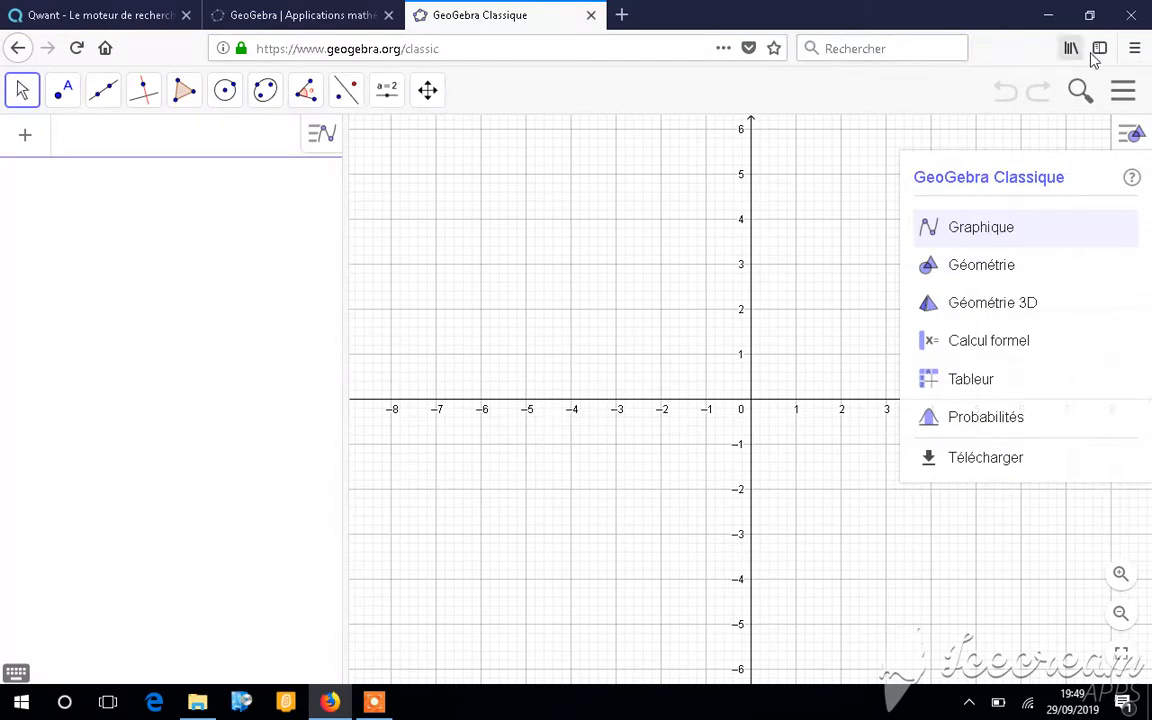
left_click(1125, 95)
left_click(1125, 95)
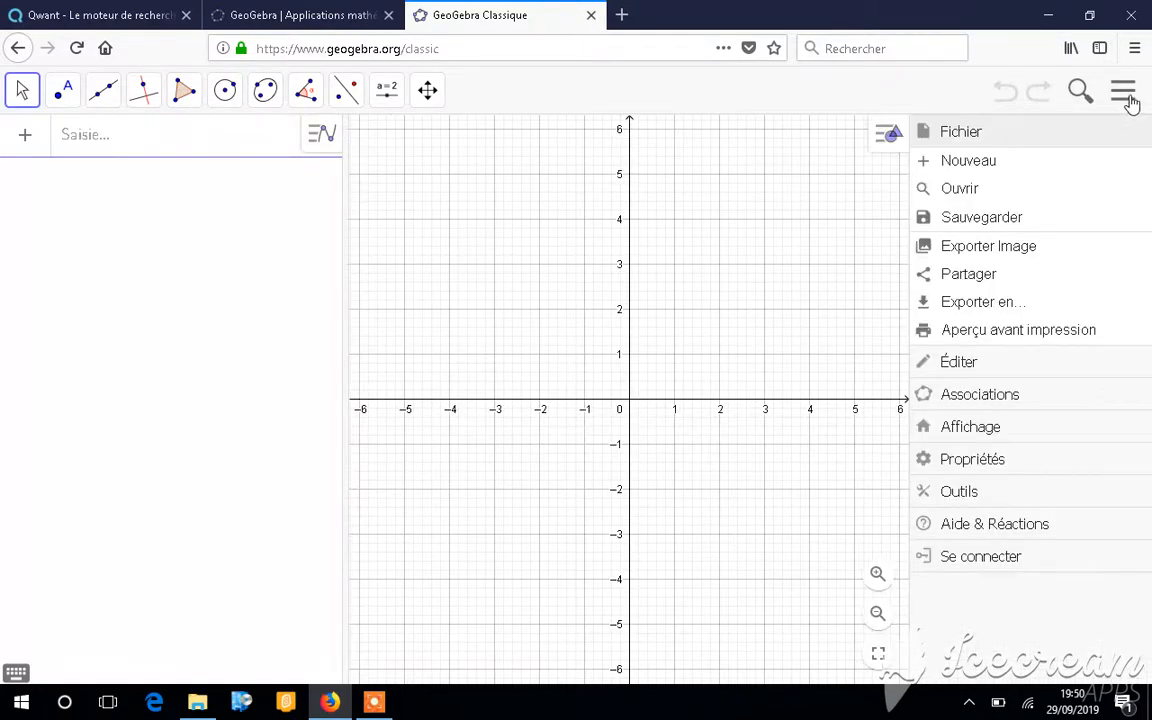
left_click(1018, 474)
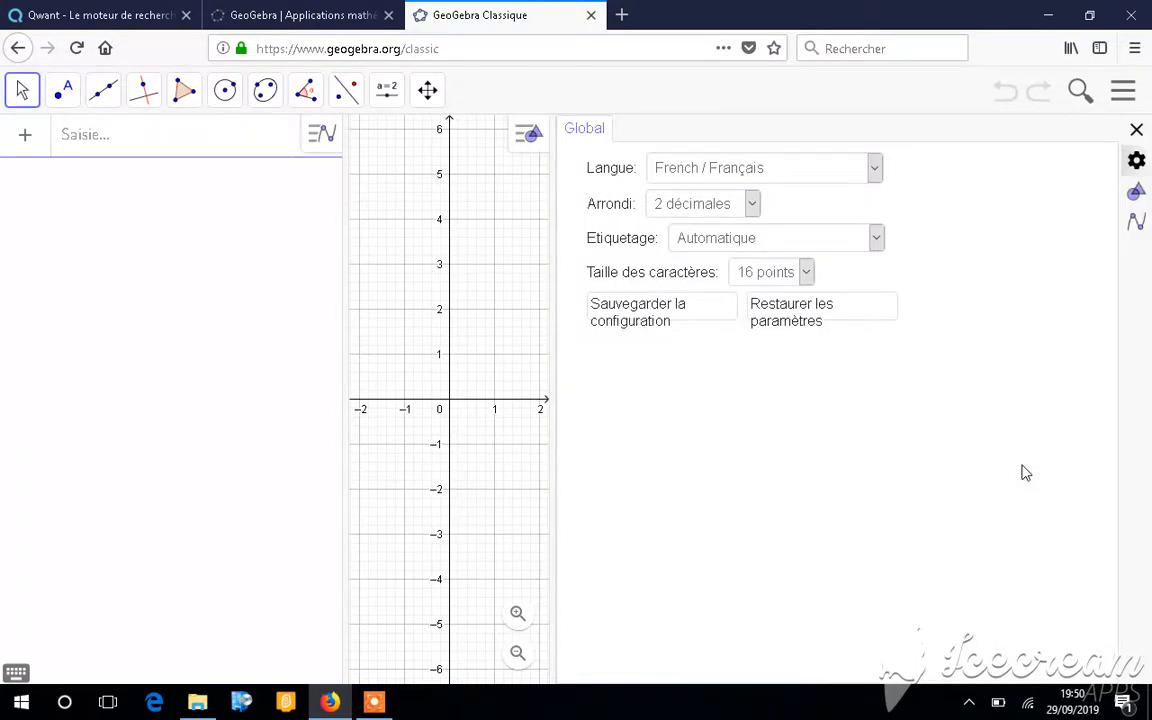
left_click(753, 204)
left_click(720, 305)
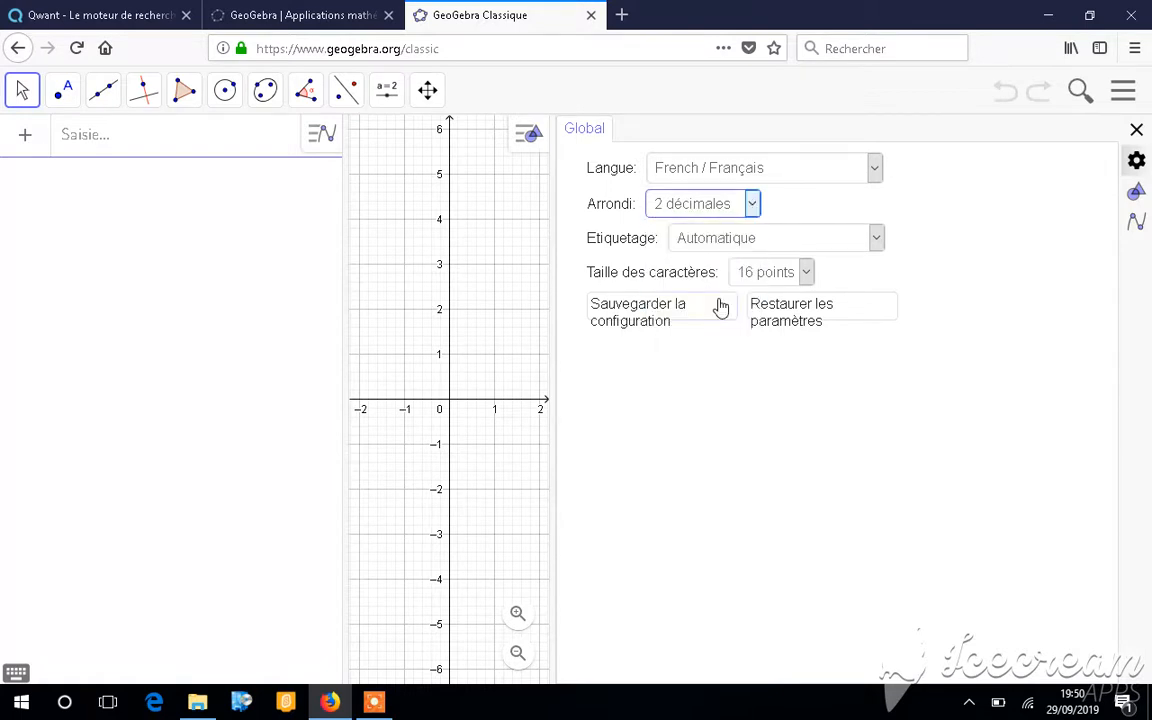
Set the labelling (Etiquetage) to "Seulement les nouveaux points" and the font size to 18 points.
left_click(877, 240)
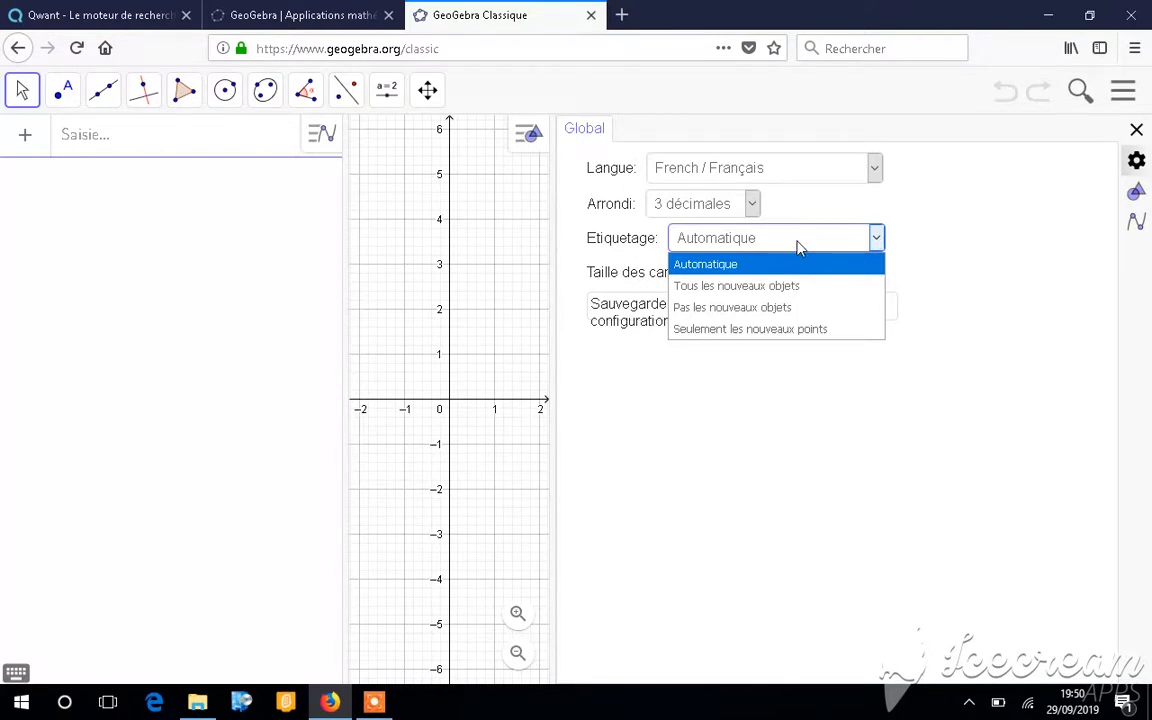
left_click(786, 331)
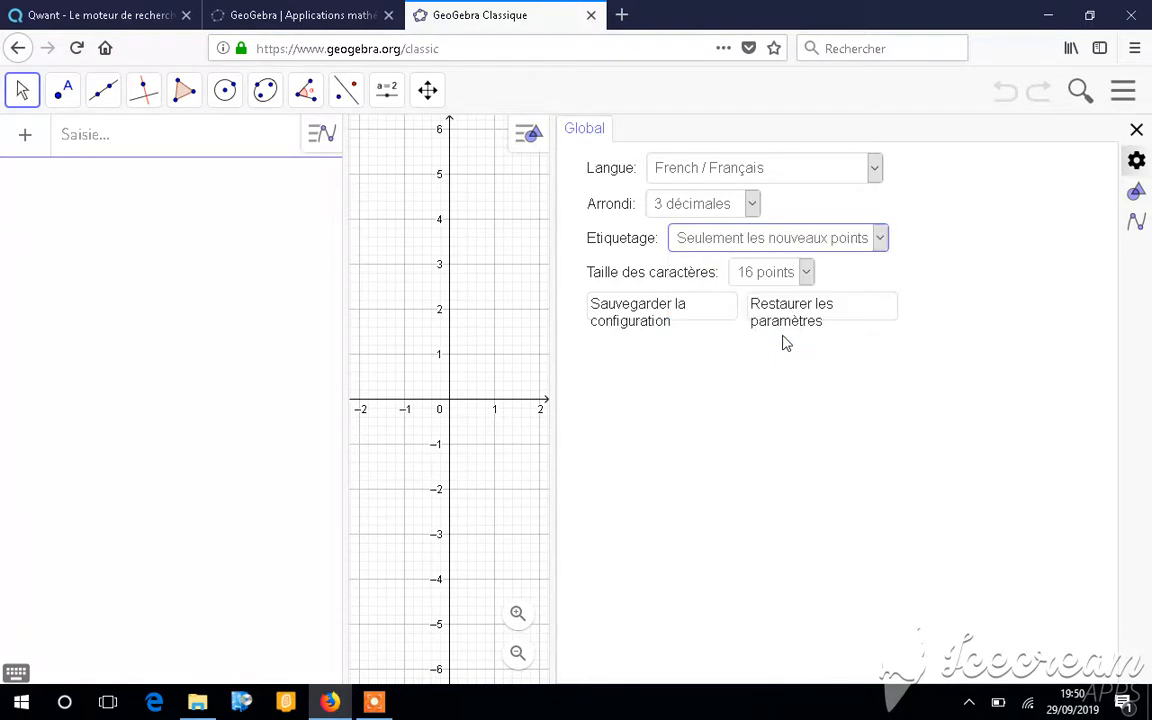
left_click(806, 272)
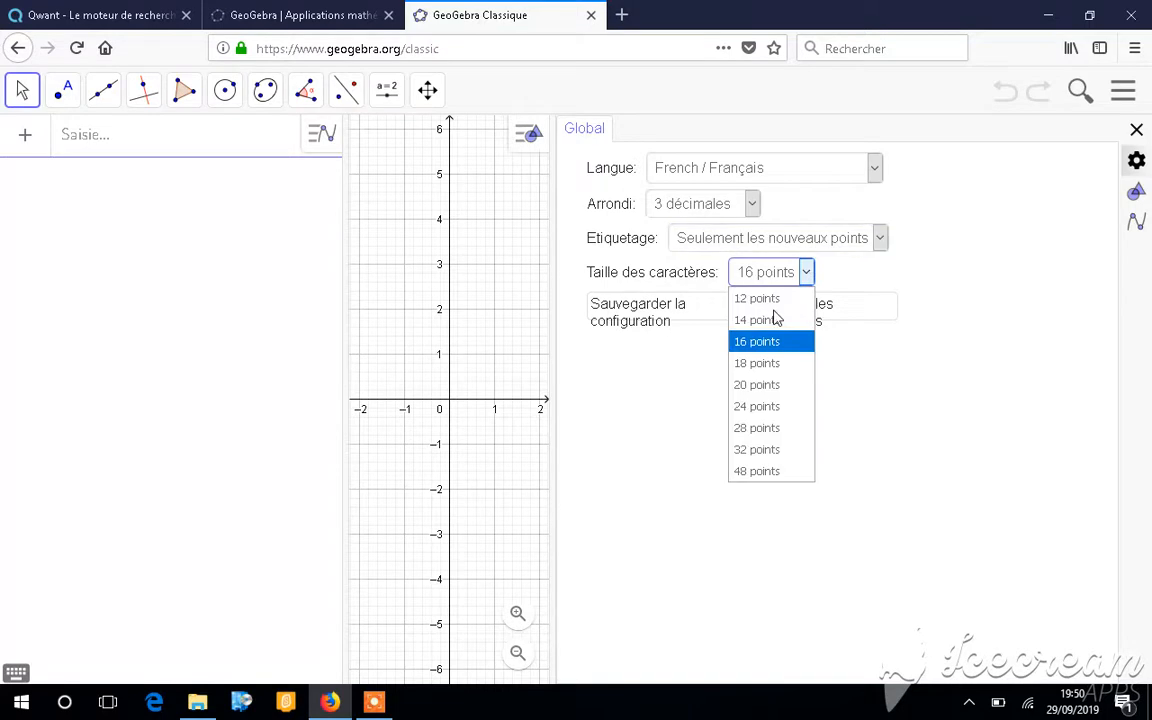
left_click(800, 363)
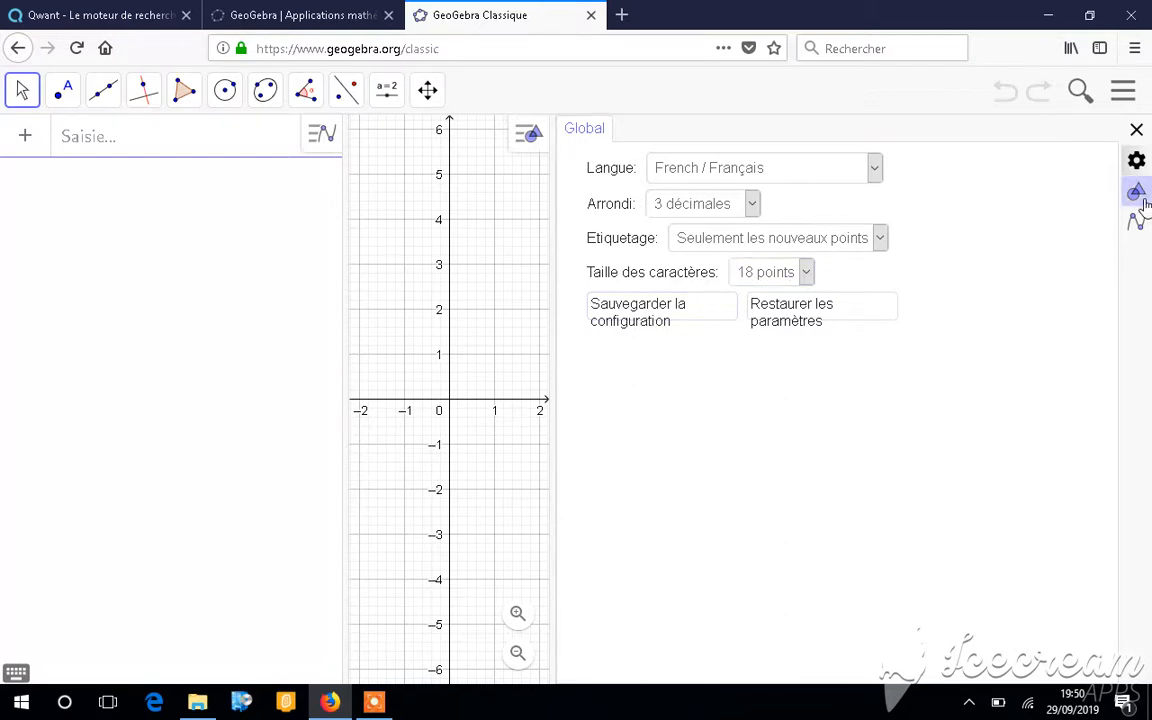
Review the x-axis, y-axis and grid settings of the graphics view, and make the axes bold (Gras).
left_click(1137, 193)
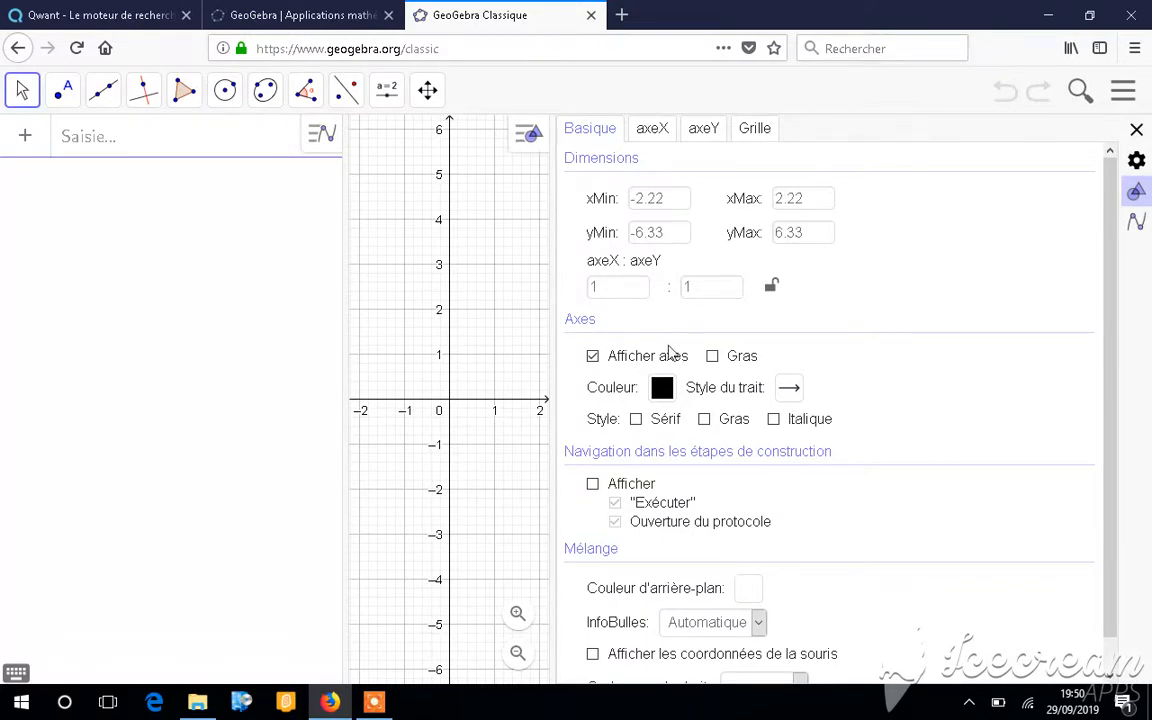
left_click(652, 129)
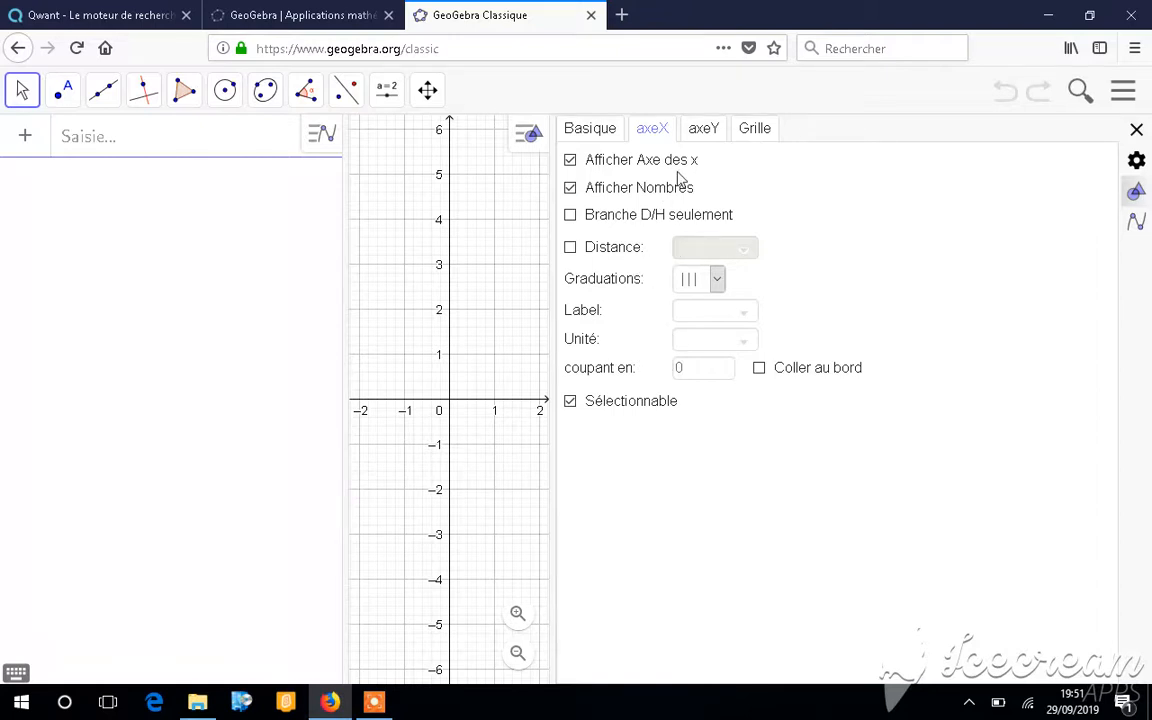
left_click(702, 133)
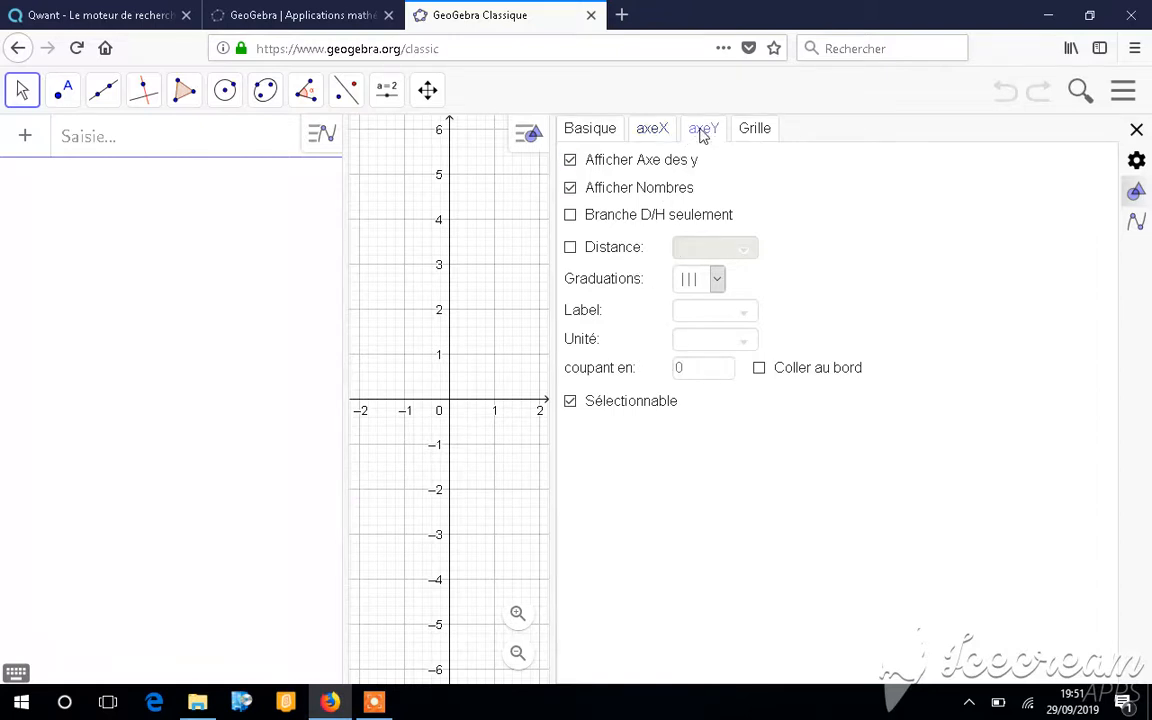
left_click(770, 134)
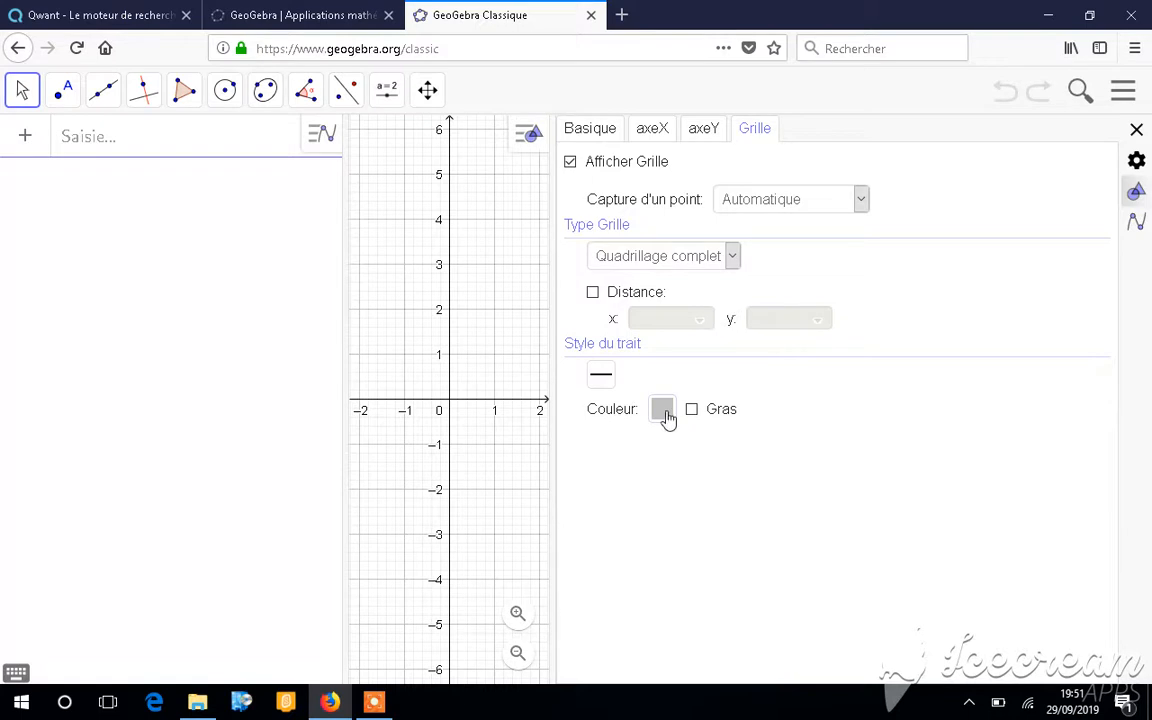
left_click(606, 136)
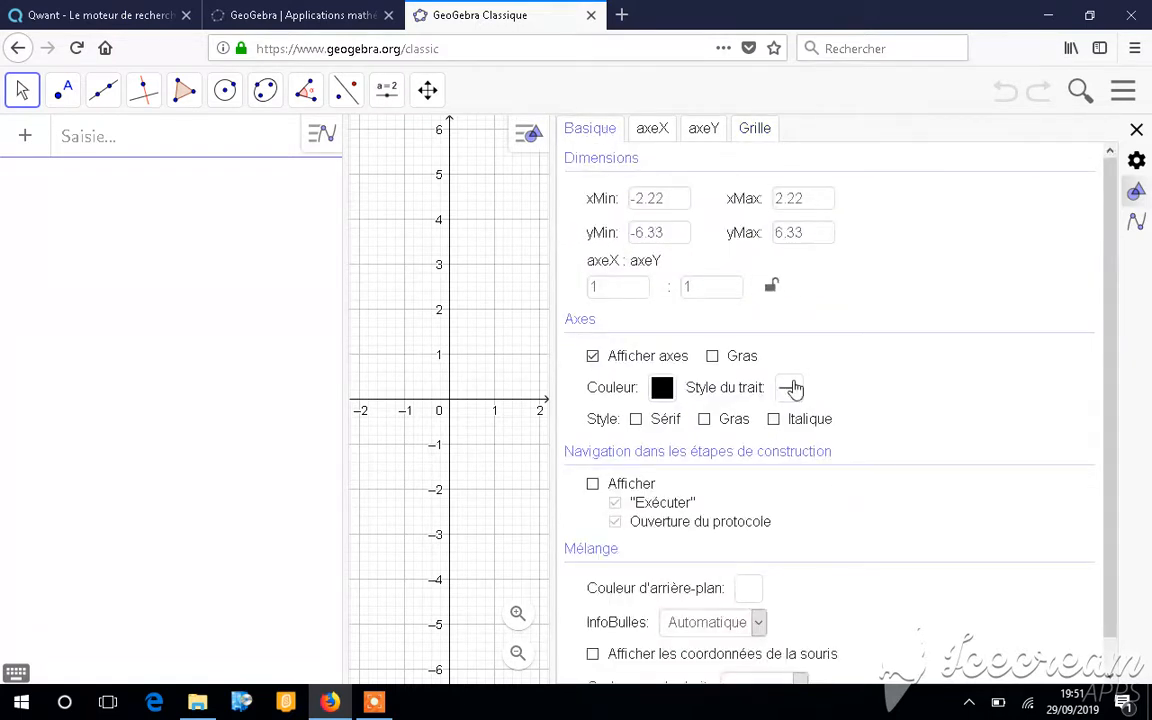
left_click(714, 358)
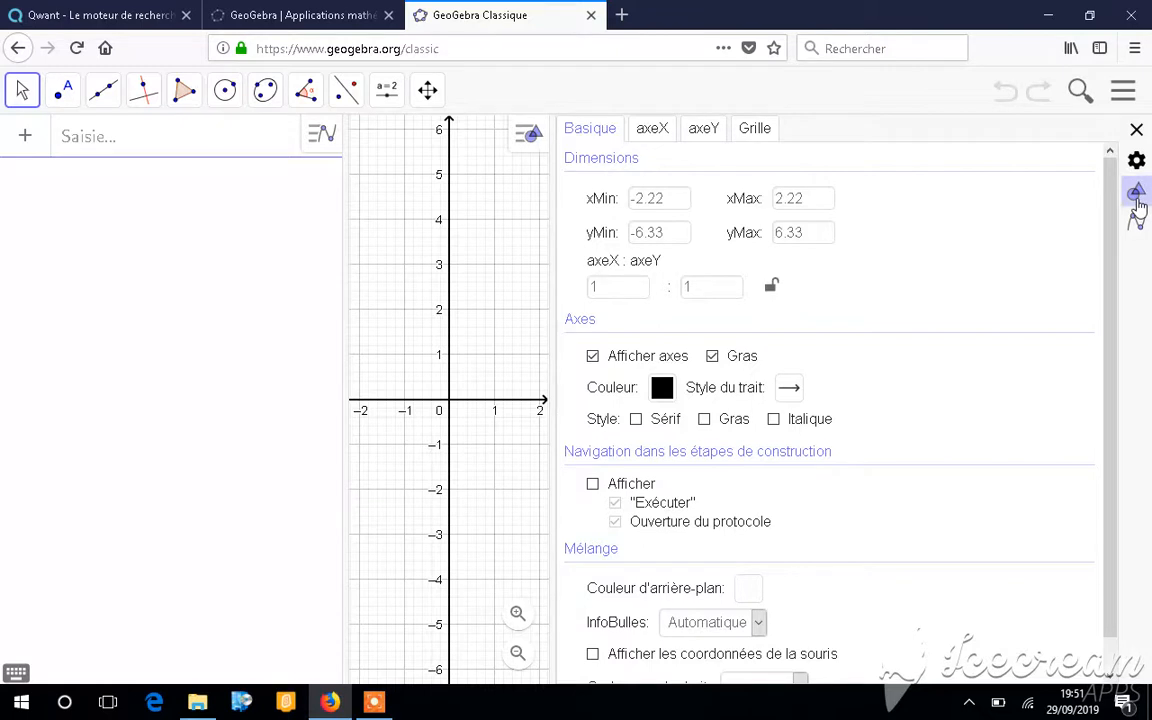
Sort the algebra view by "Type d'objet" and set the coordinate format to A: (x, y).
left_click(1138, 223)
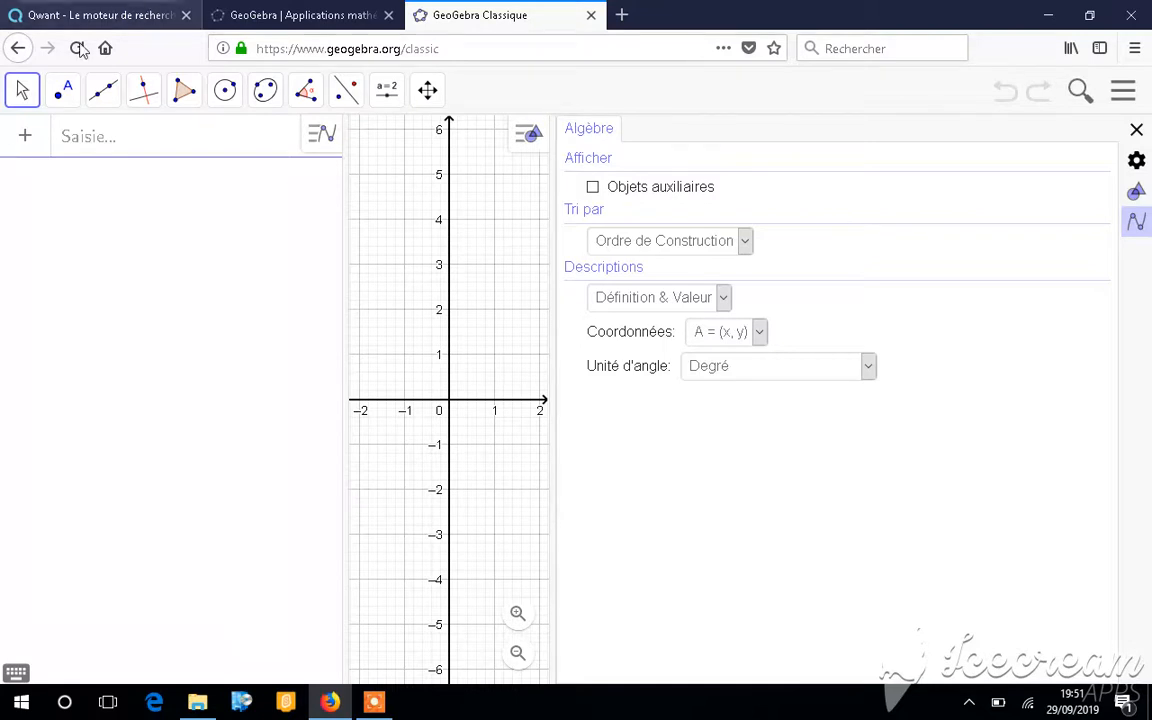
left_click(746, 243)
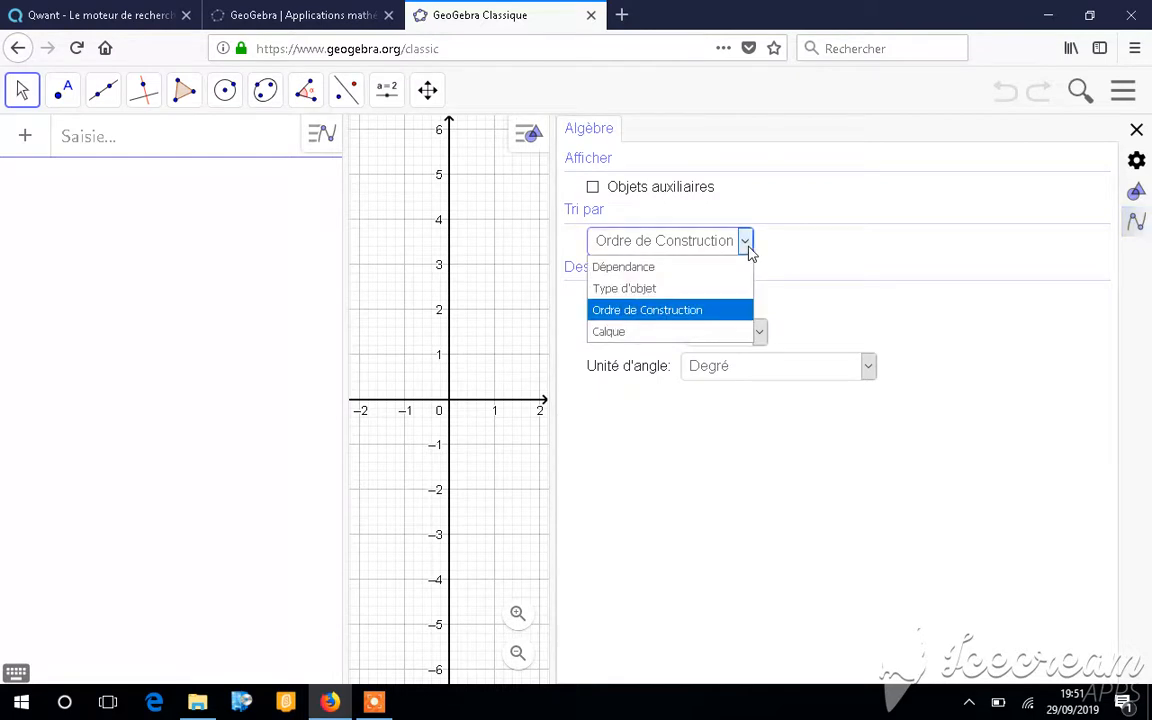
left_click(660, 290)
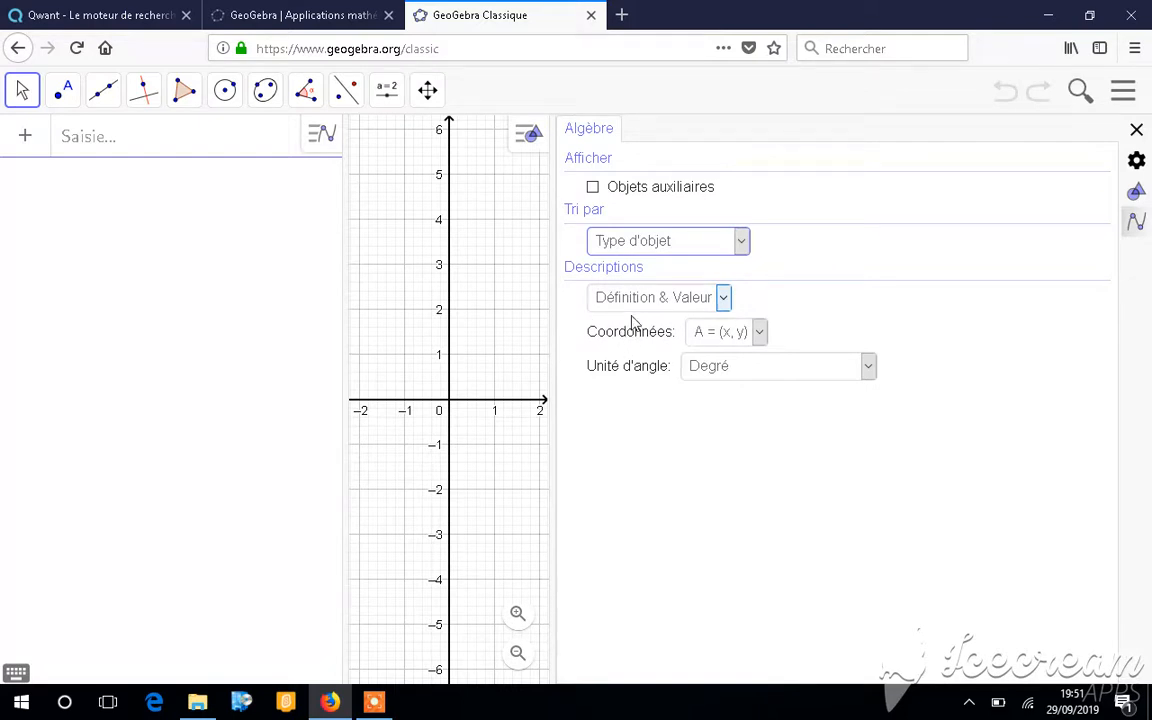
left_click(760, 333)
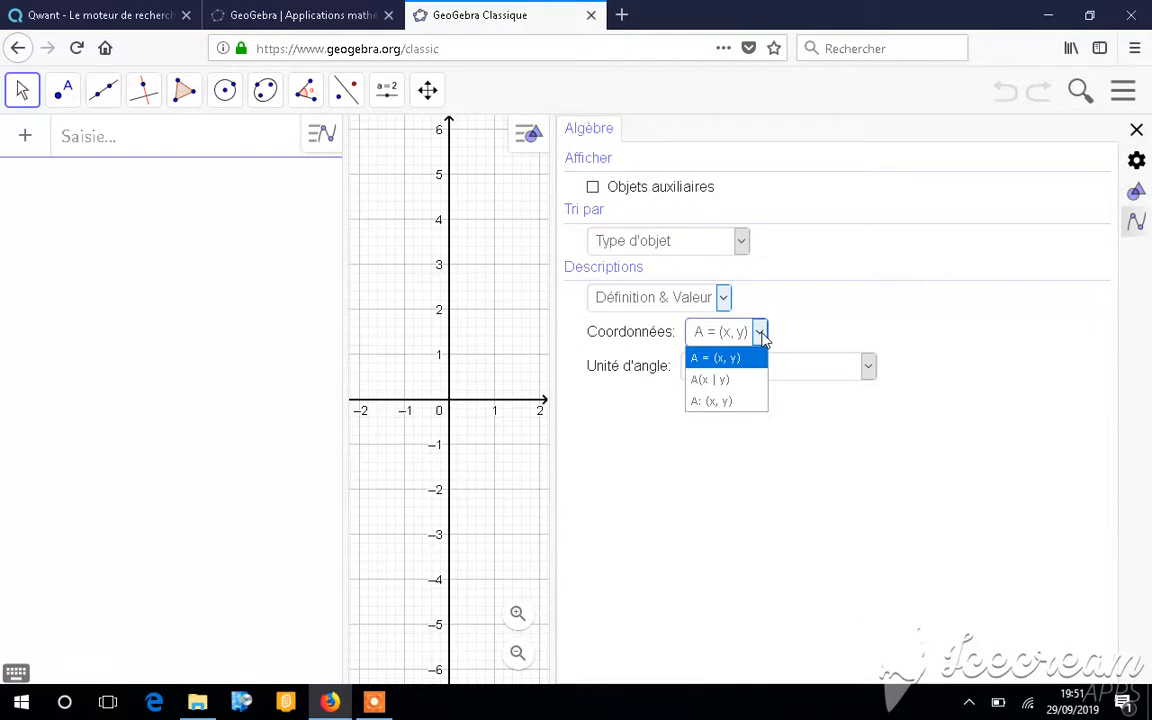
left_click(736, 402)
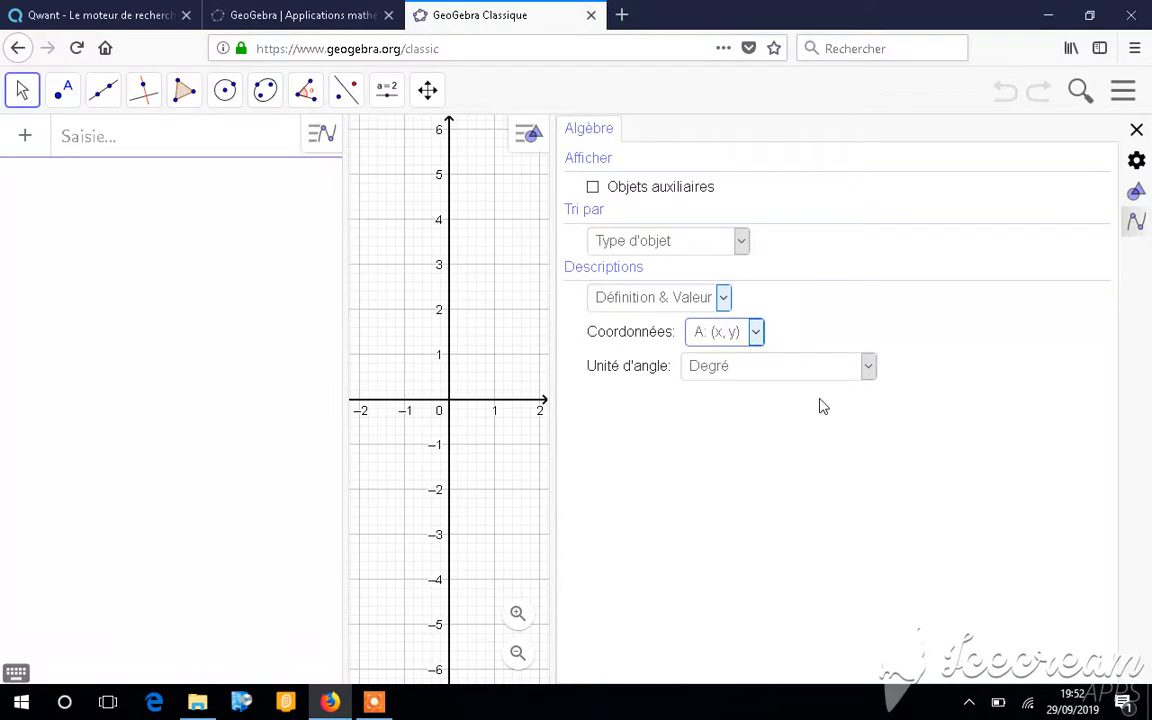
Hide both the axes and the grid of the graphics view, and close the settings.
left_click(1136, 158)
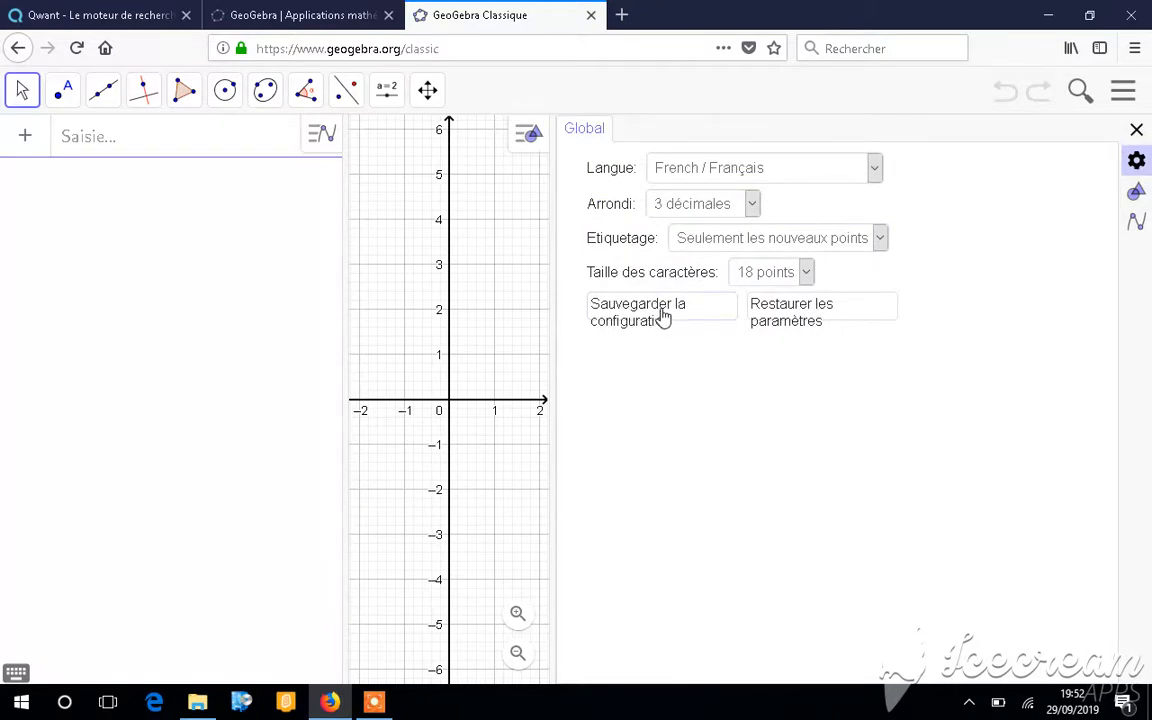
left_click(505, 256)
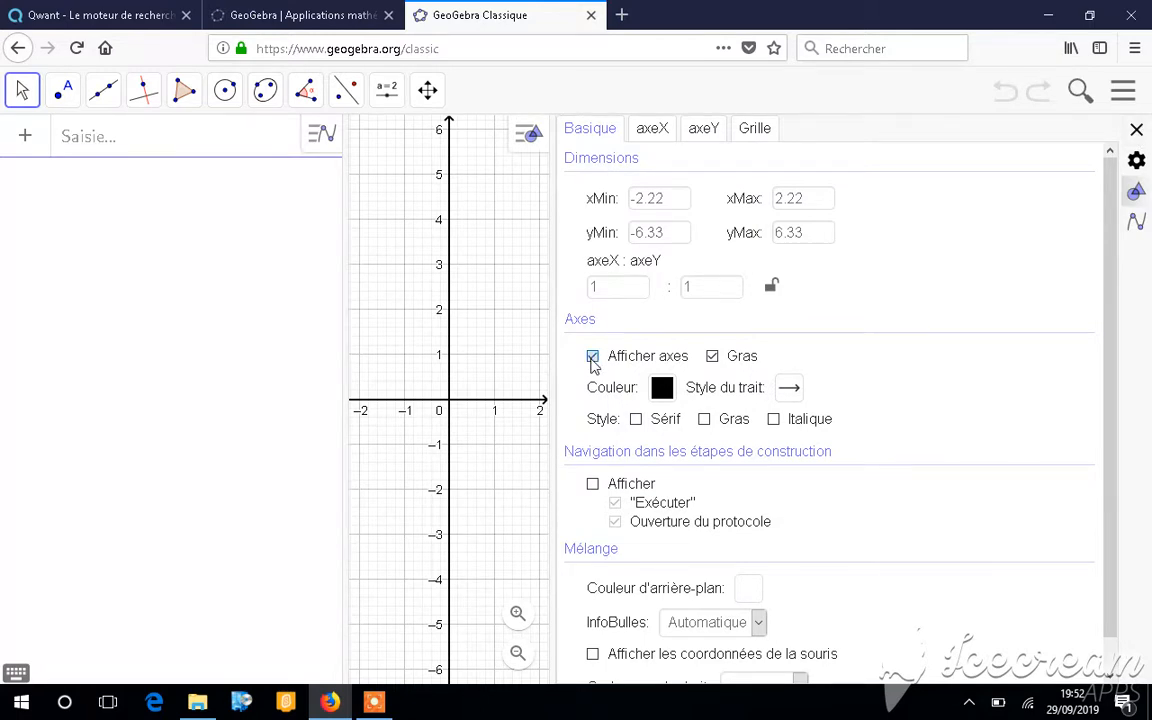
left_click(593, 358)
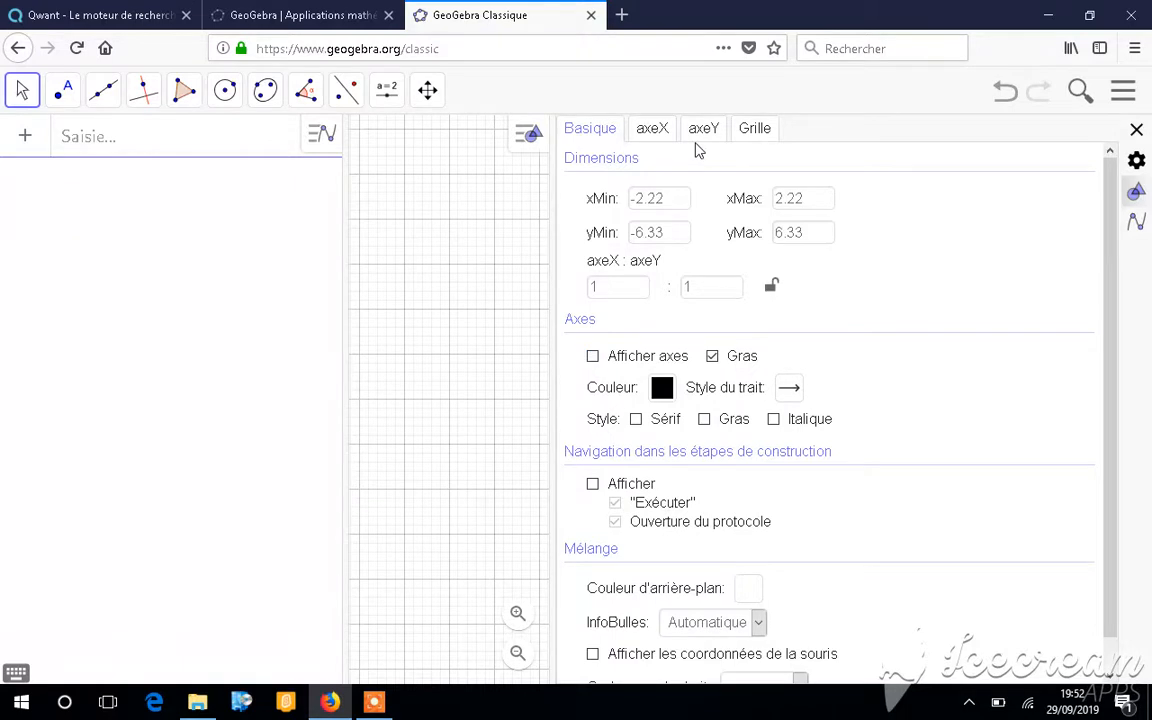
left_click(758, 133)
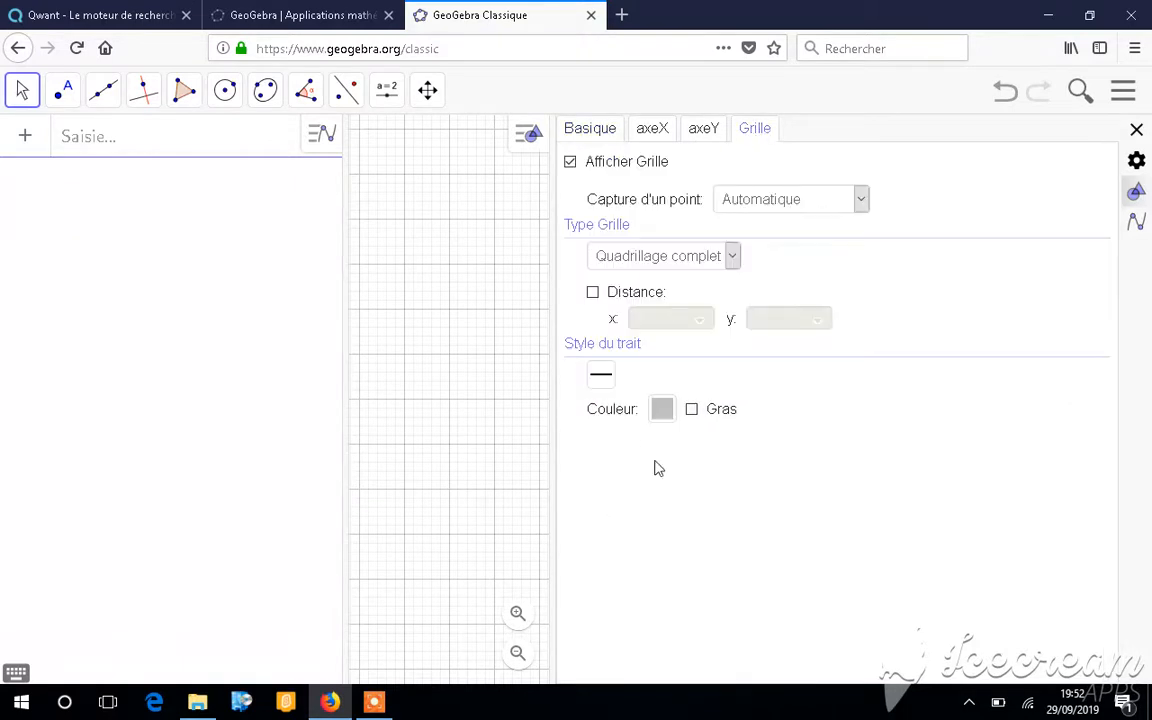
left_click(571, 163)
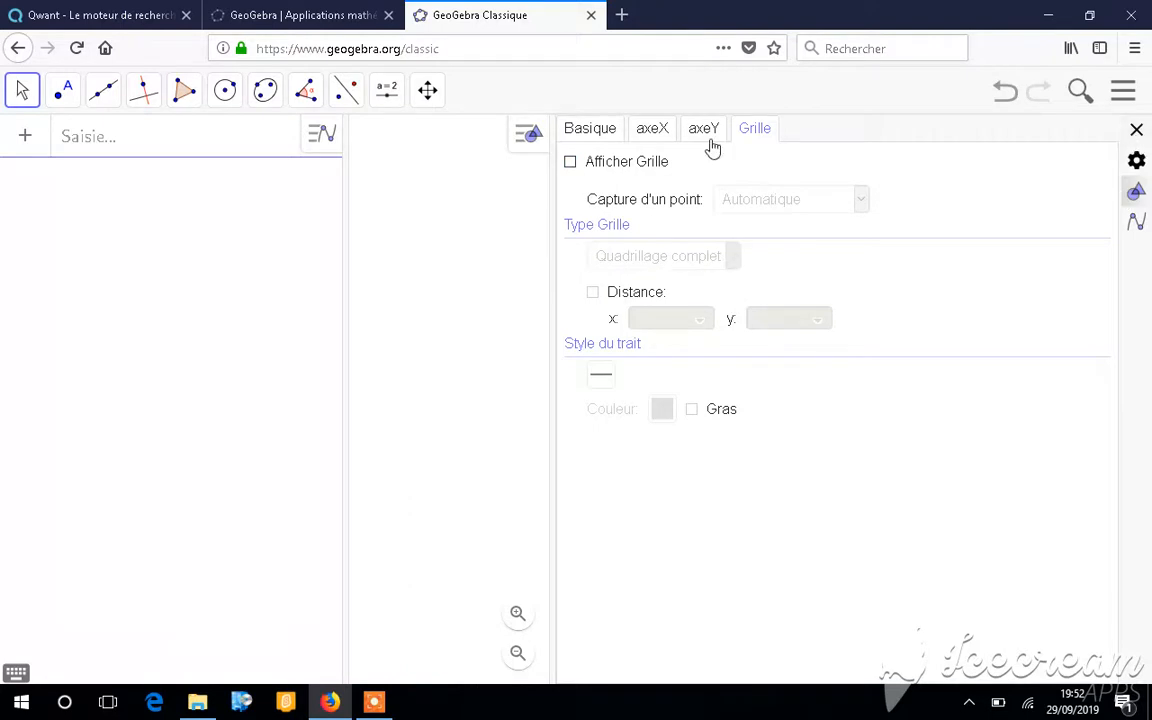
left_click(1137, 161)
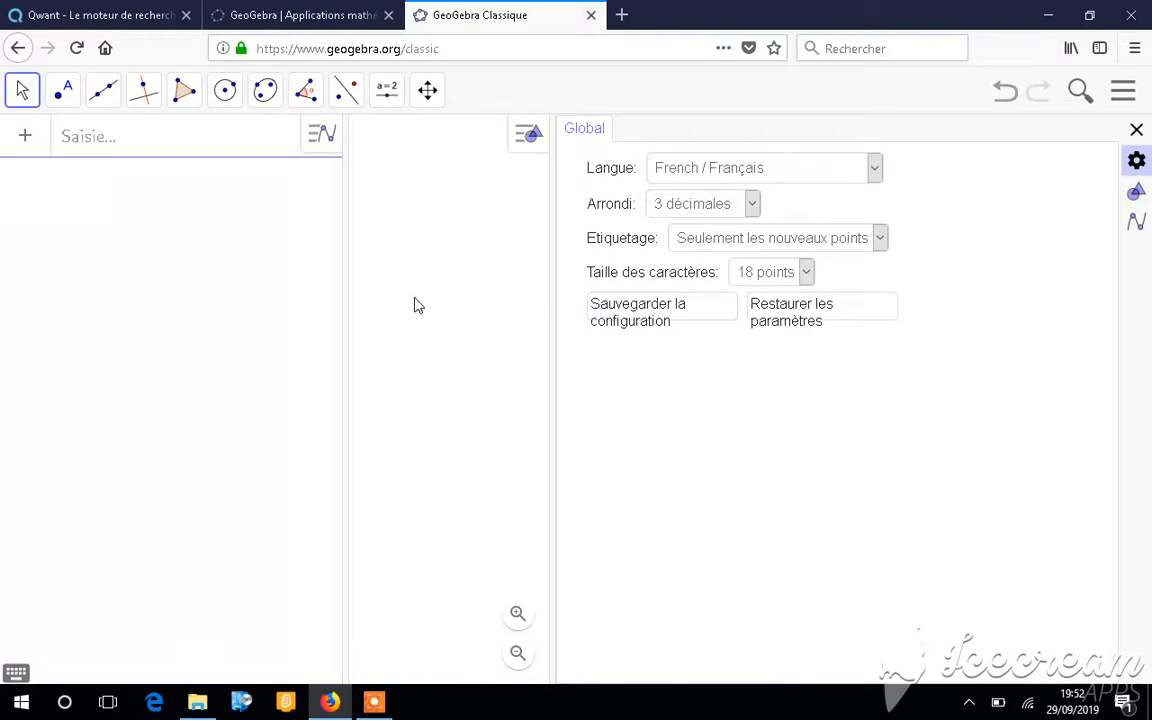
left_click(1137, 131)
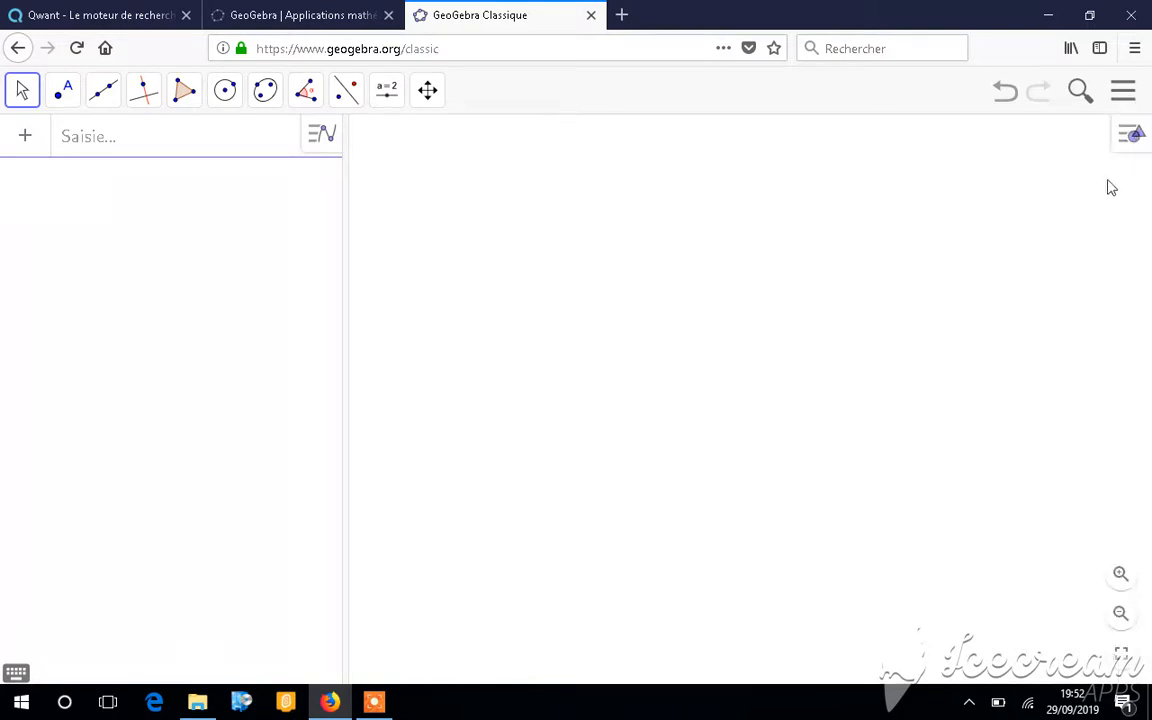
Place a free point at about (-3.4, -0.15) in the graphics view and colour it black.
left_click(1122, 143)
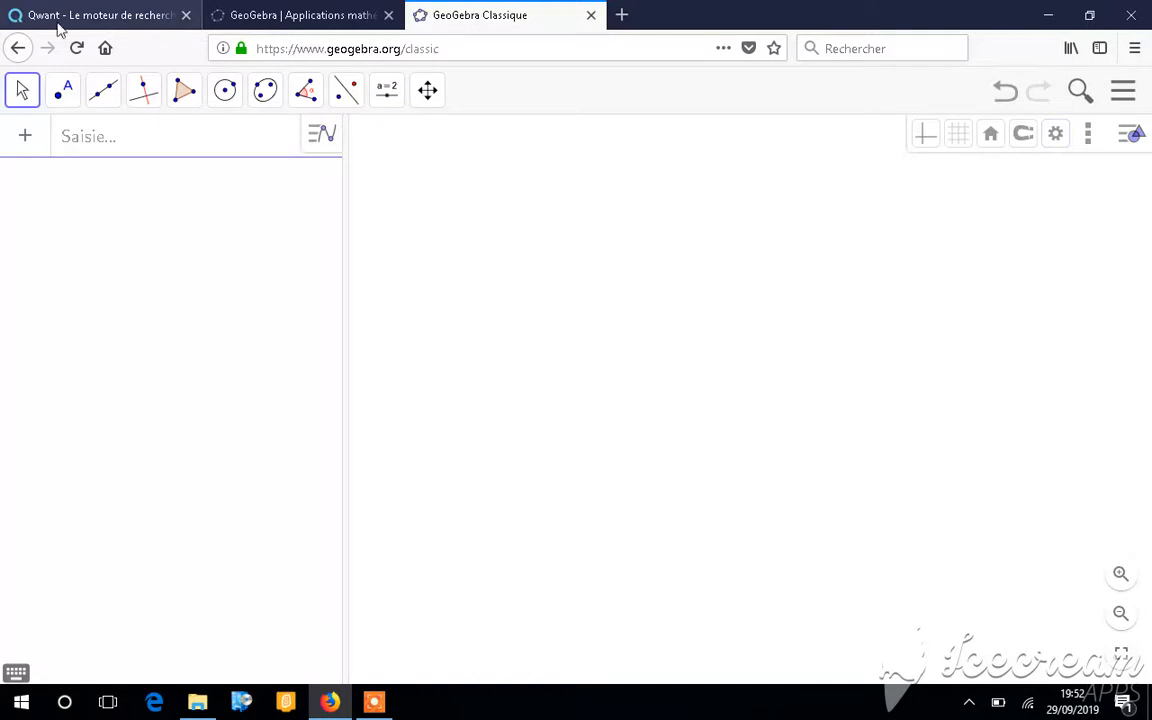
left_click(64, 93)
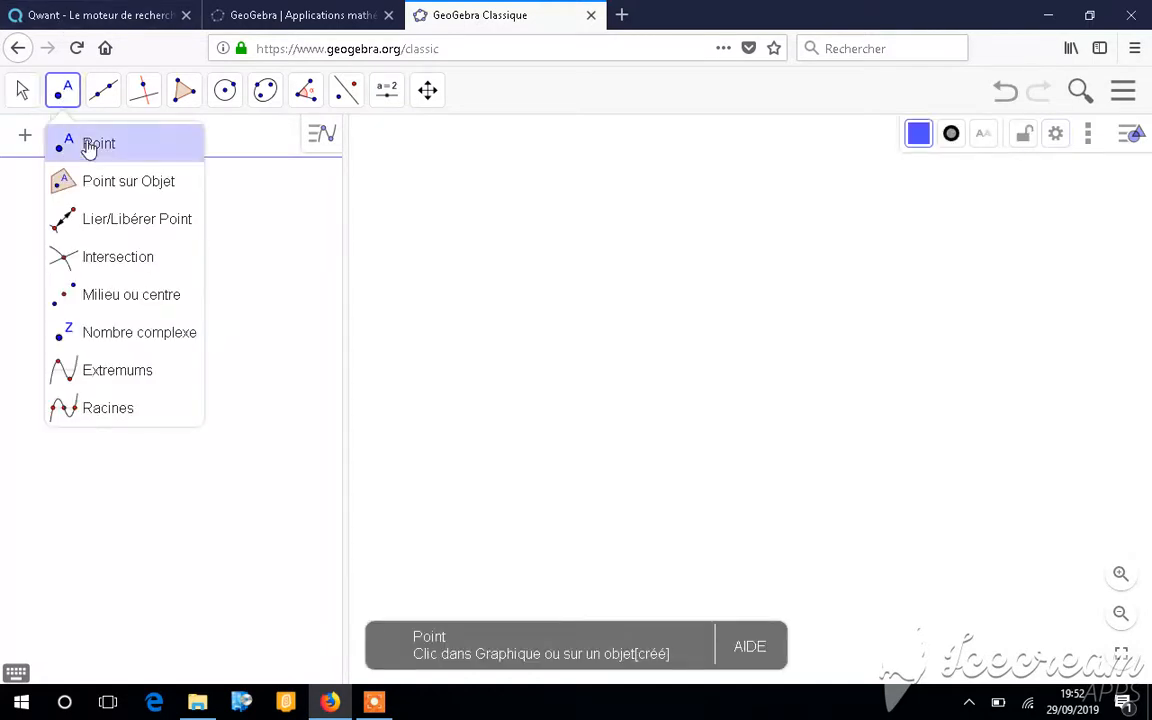
left_click(597, 405)
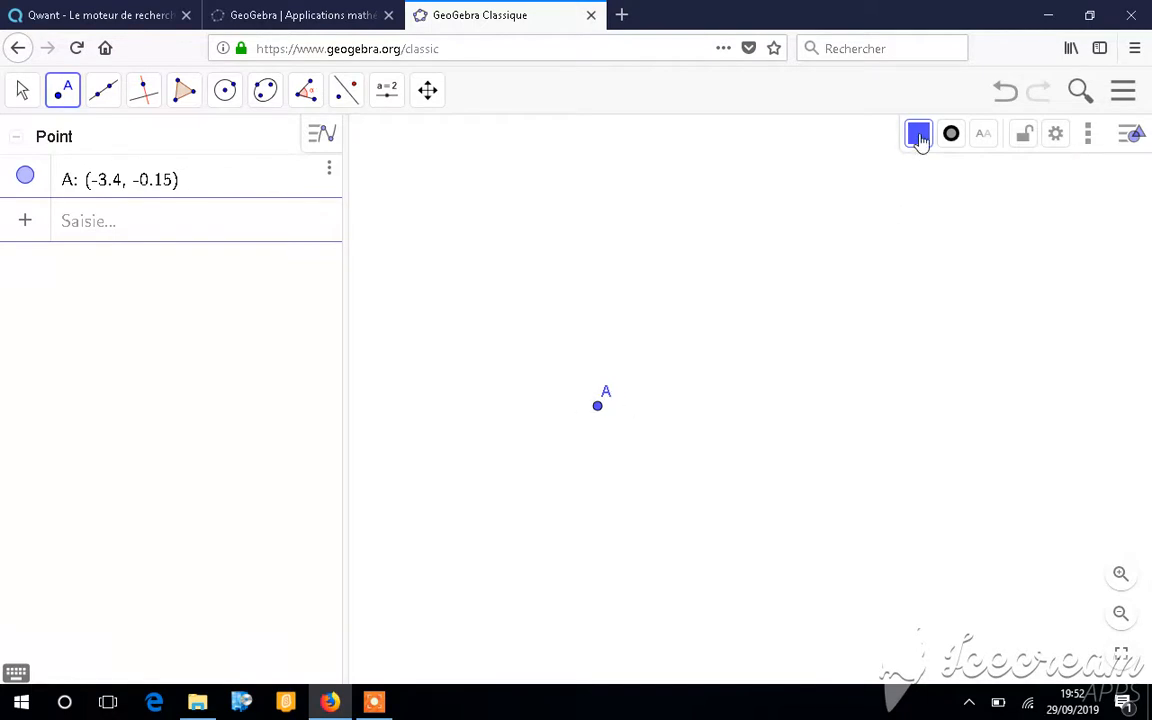
left_click(918, 137)
left_click(924, 199)
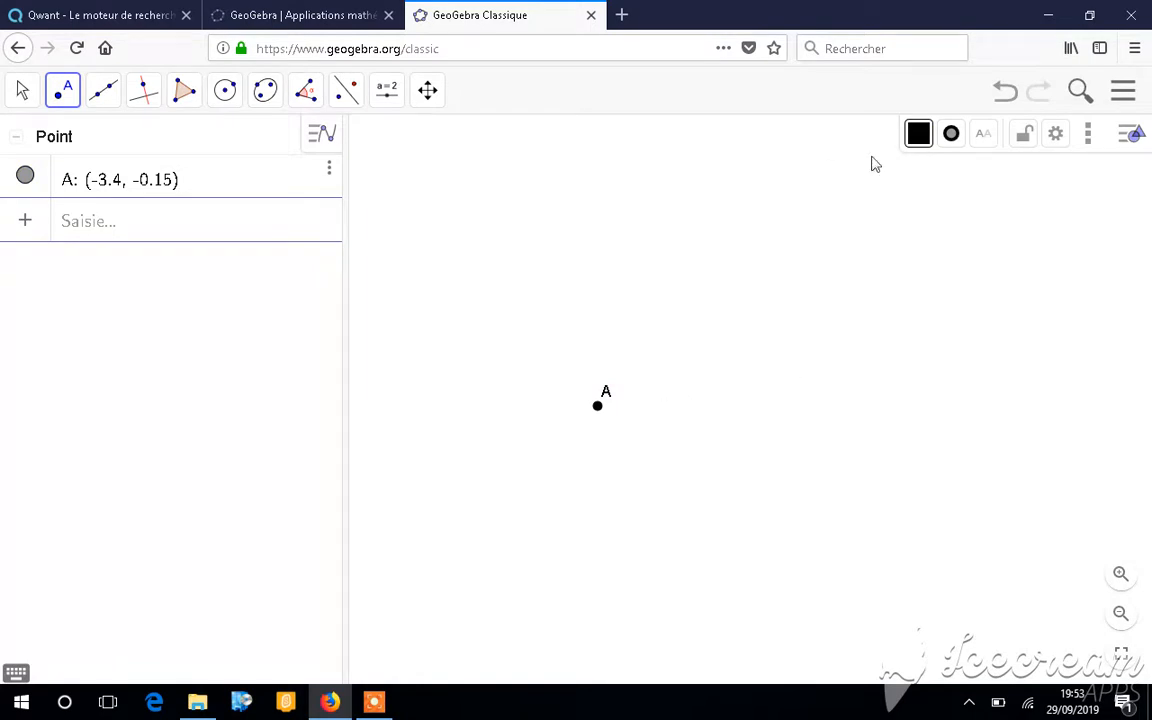
Change point A's style to a cross and its size to 3 in the point's properties.
right_click(601, 420)
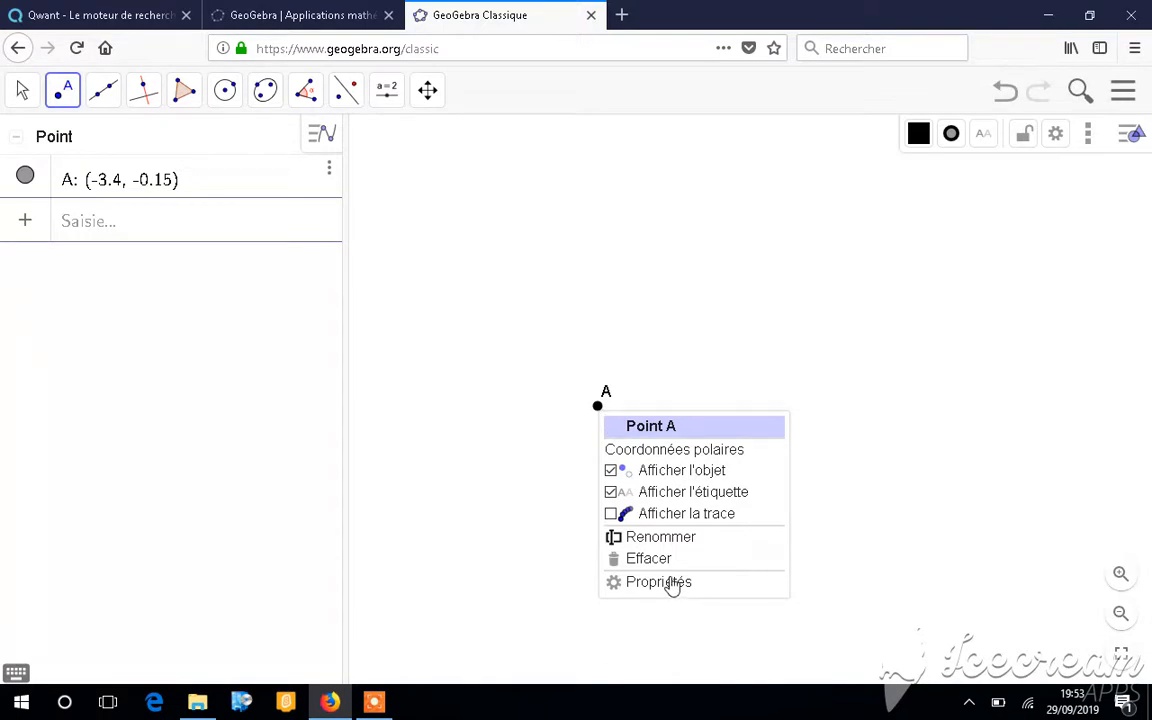
left_click(674, 584)
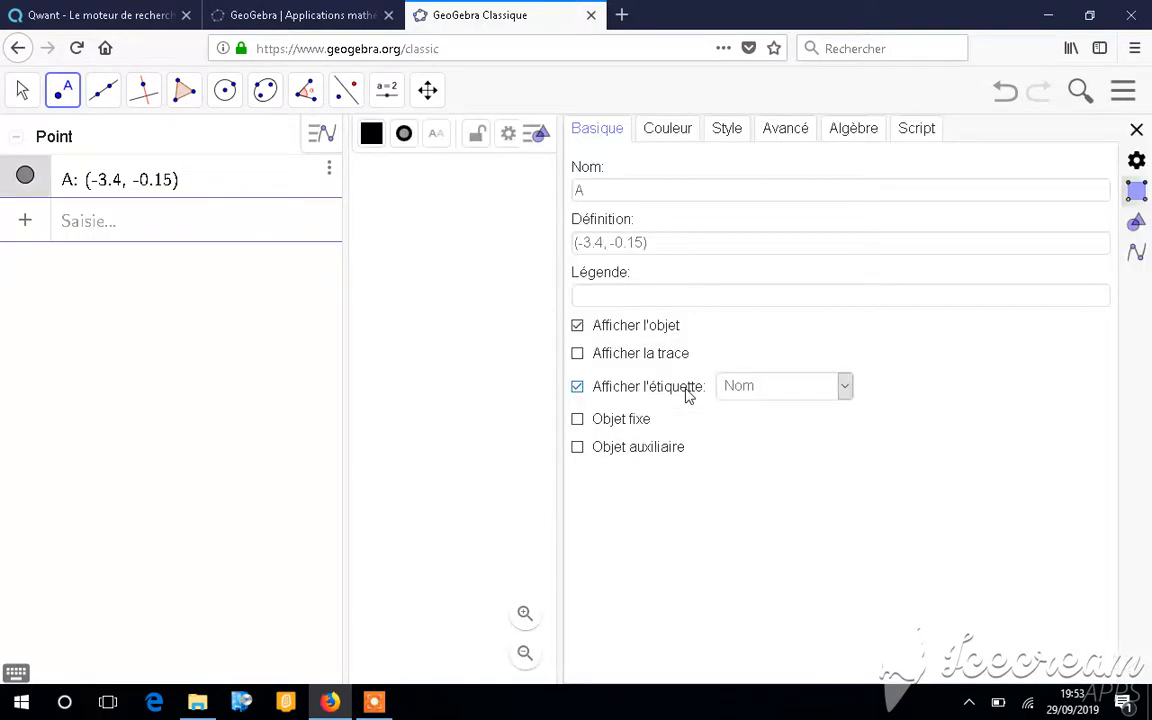
left_click(731, 135)
left_click(663, 240)
left_click(699, 259)
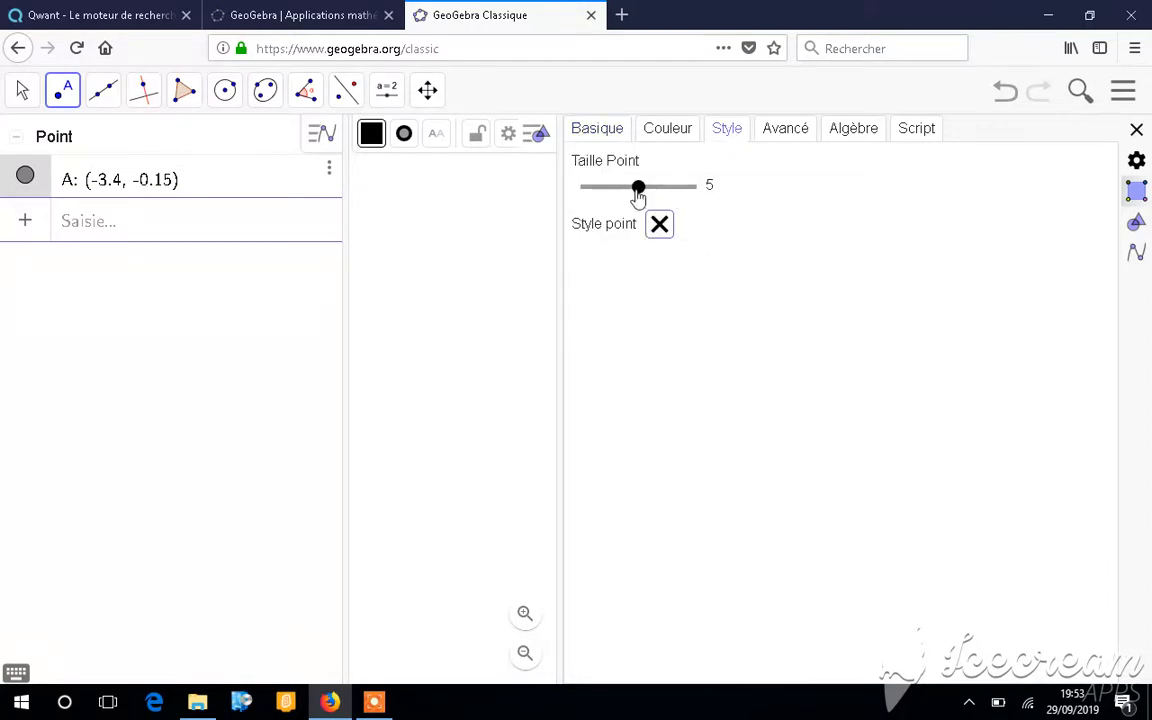
mouse_move(622, 195)
left_mouse_down()
mouse_move(607, 199)
mouse_move(617, 198)
left_mouse_up()
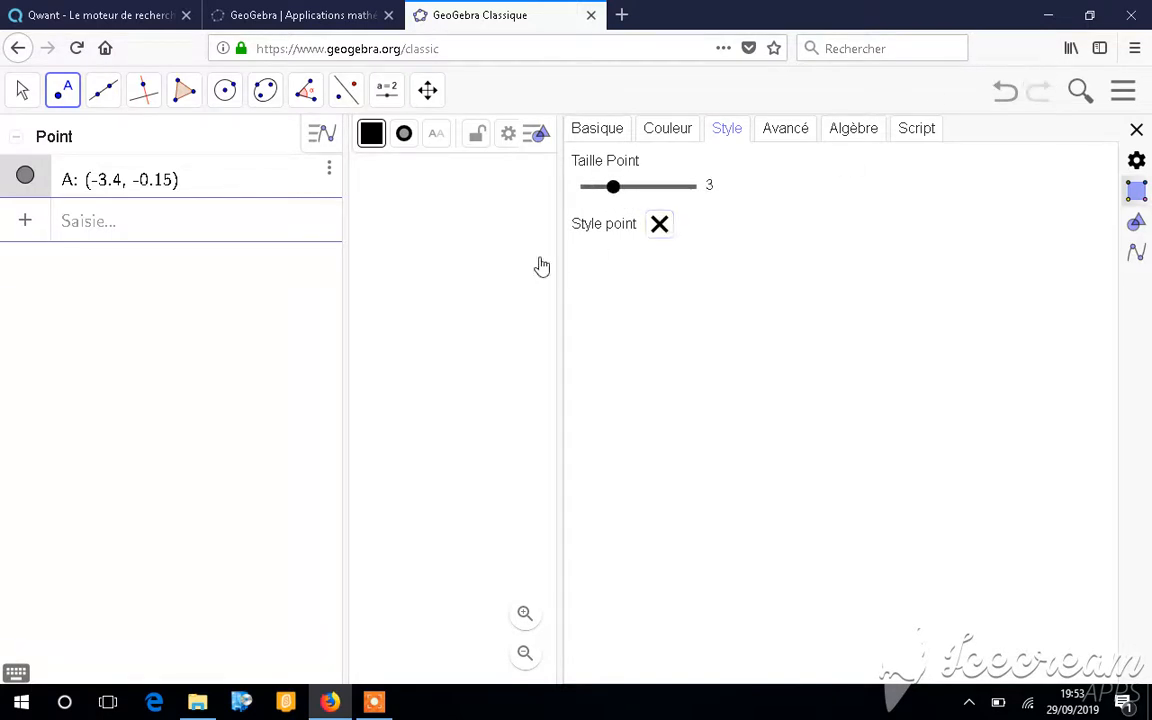
Place a second free point at about (1.6, 3.13) in the graphics view.
left_click(524, 258)
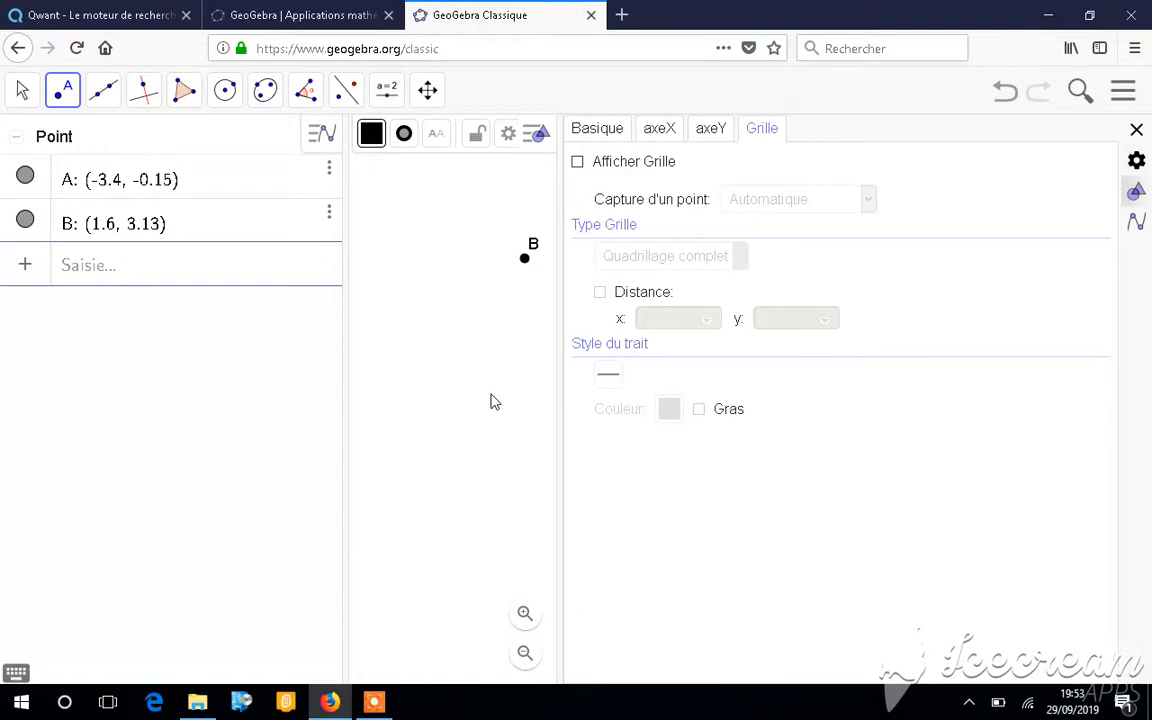
Close the settings and draw a straight line through points A and B.
left_click(1138, 133)
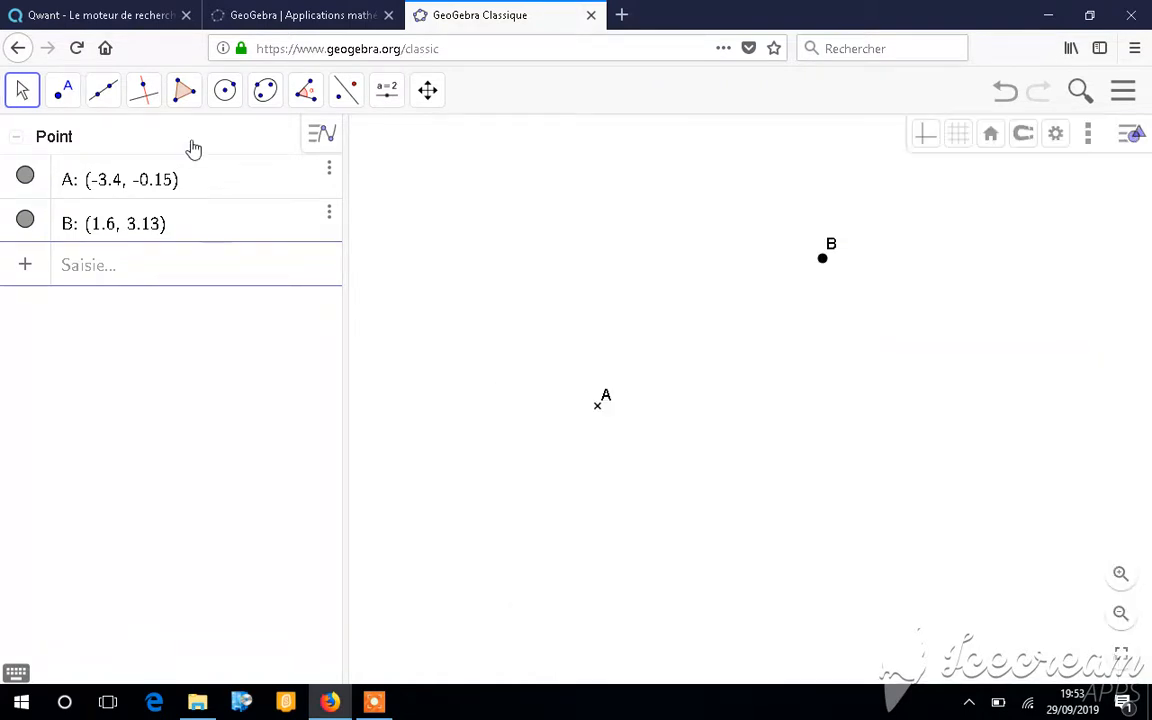
left_click(103, 92)
left_click(598, 406)
left_click(822, 260)
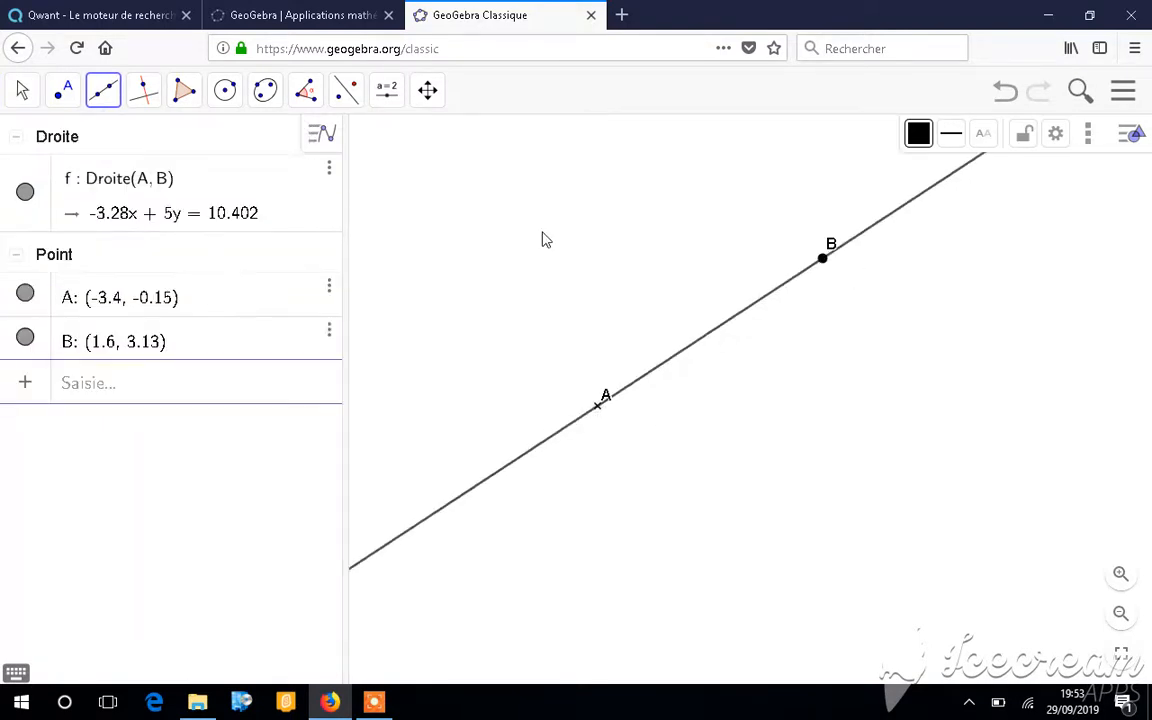
Place a third free point at about (-3.22, 4.25), above line AB.
left_click(70, 92)
left_click(605, 207)
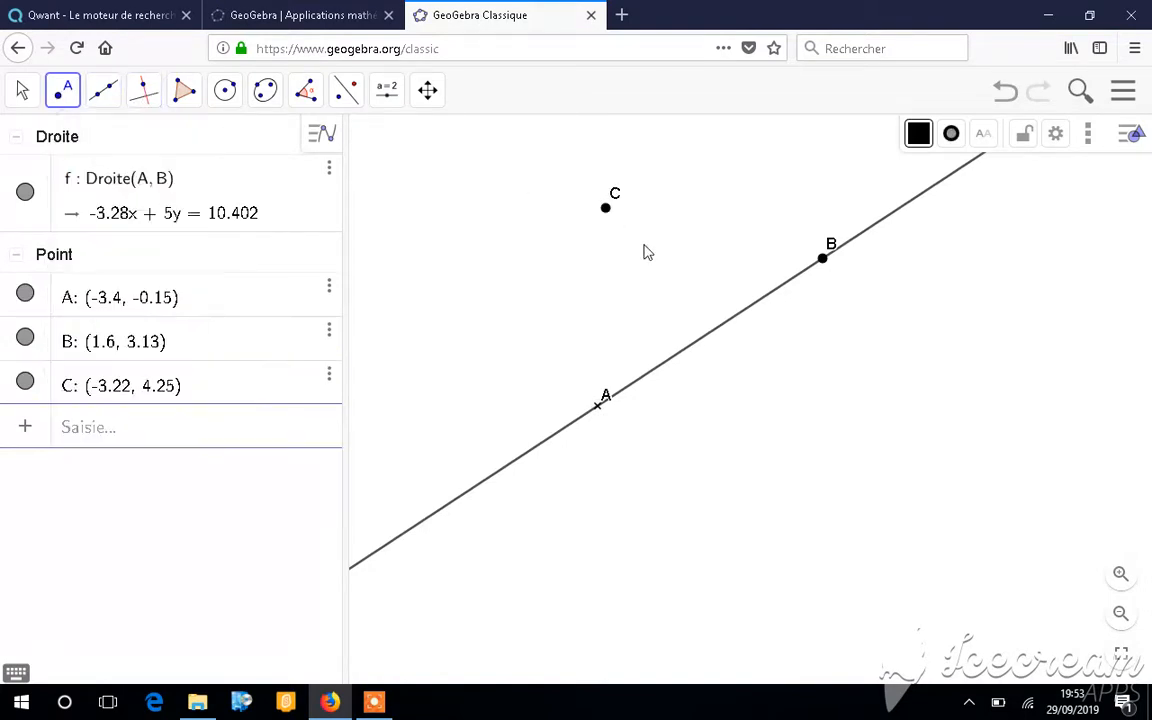
left_click(184, 90)
left_click(326, 141)
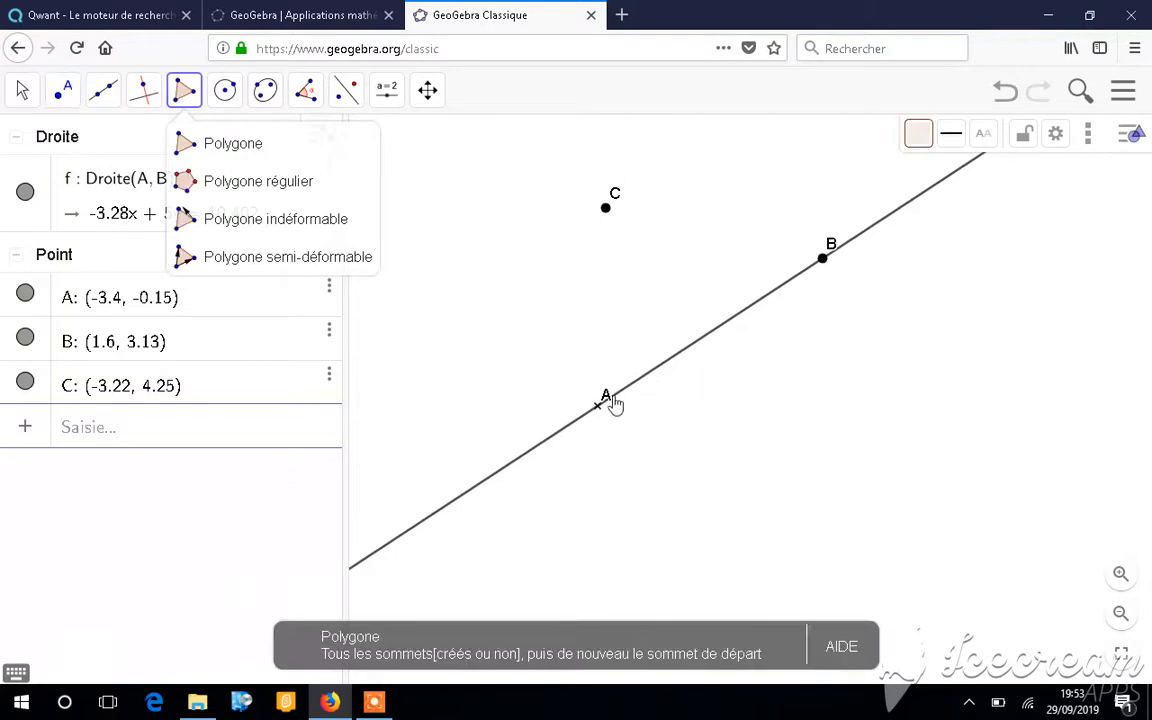
left_click(600, 405)
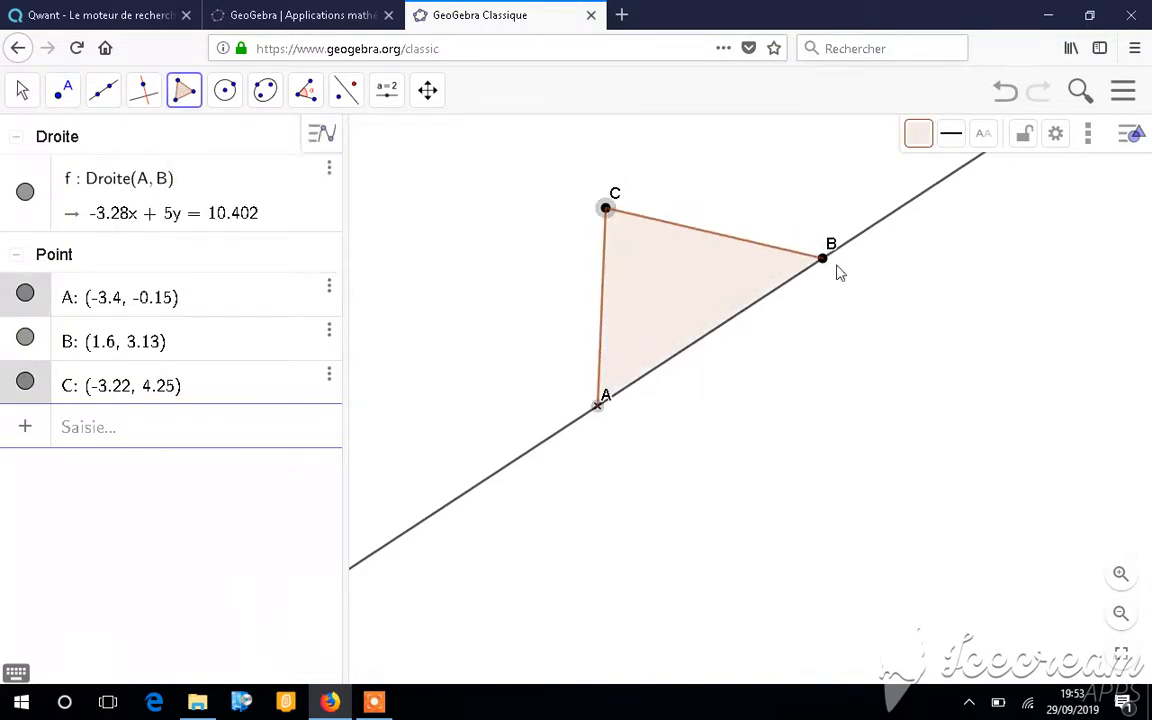
left_click(836, 263)
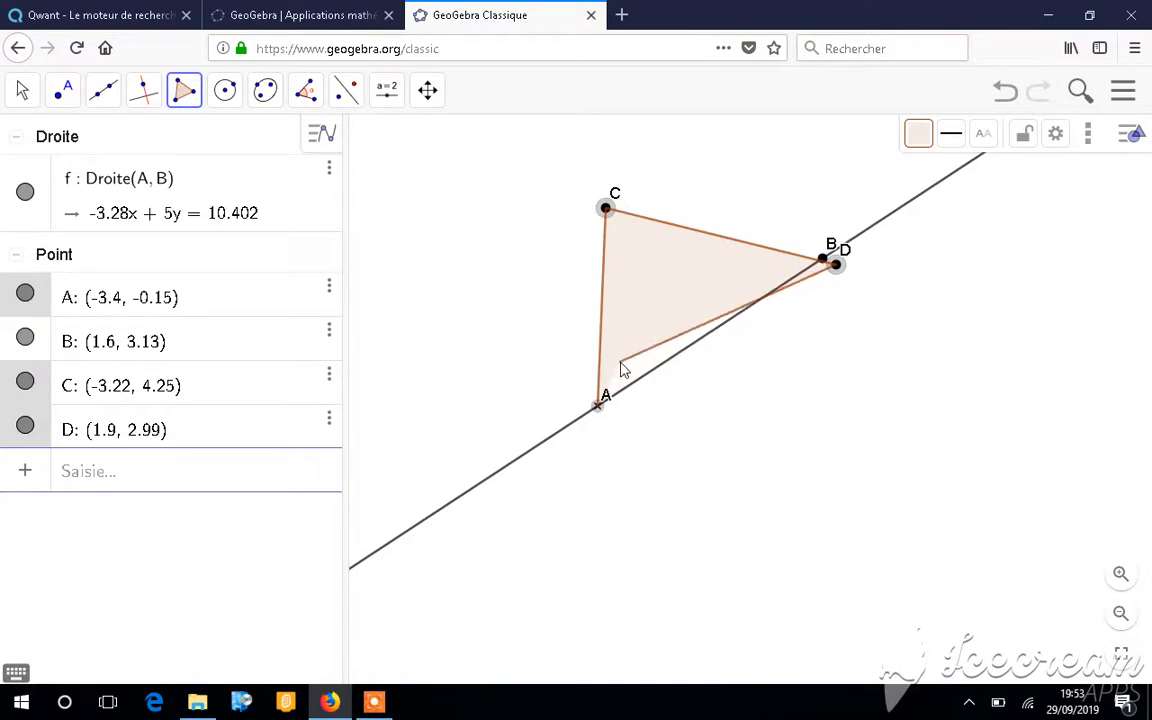
key("Escape")
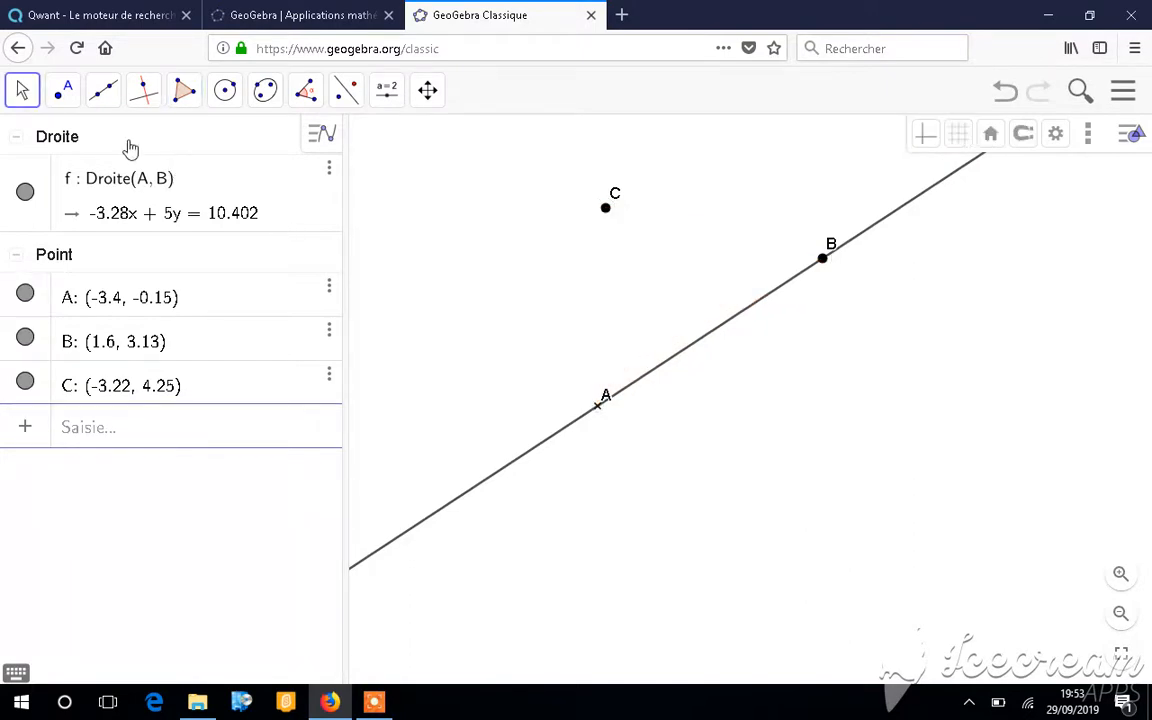
left_click(23, 89)
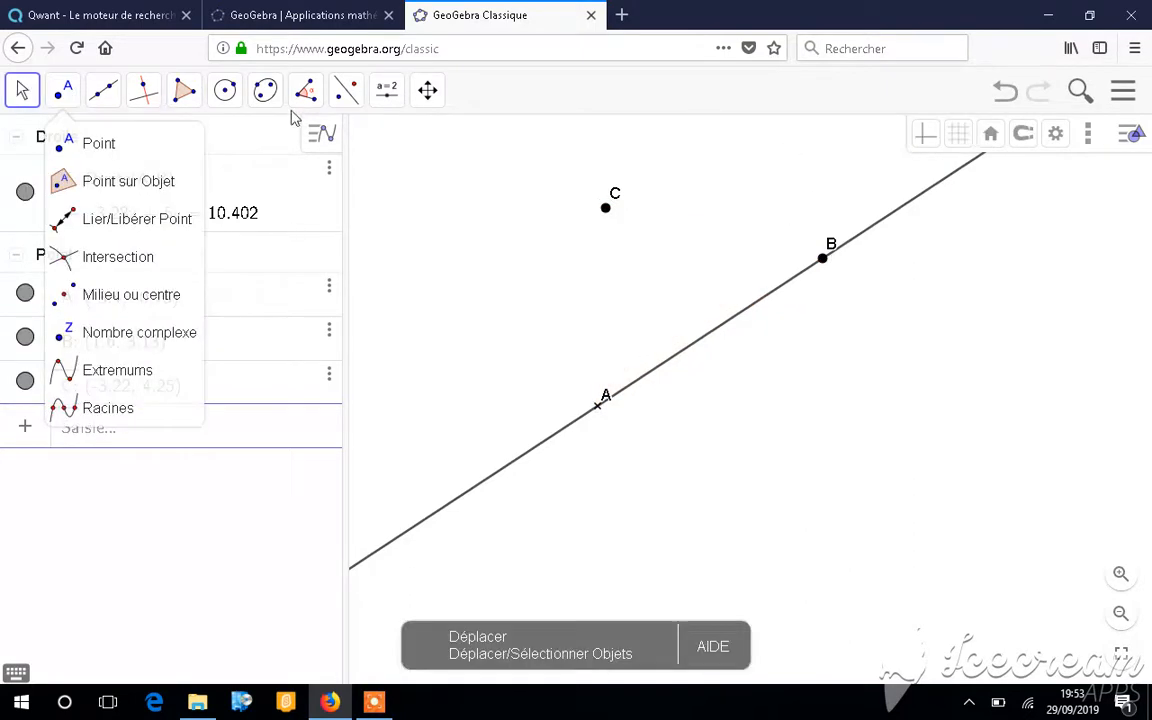
Draw a triangle with the Polygon tool through the existing points A, C and B, closing it at A.
left_click(184, 89)
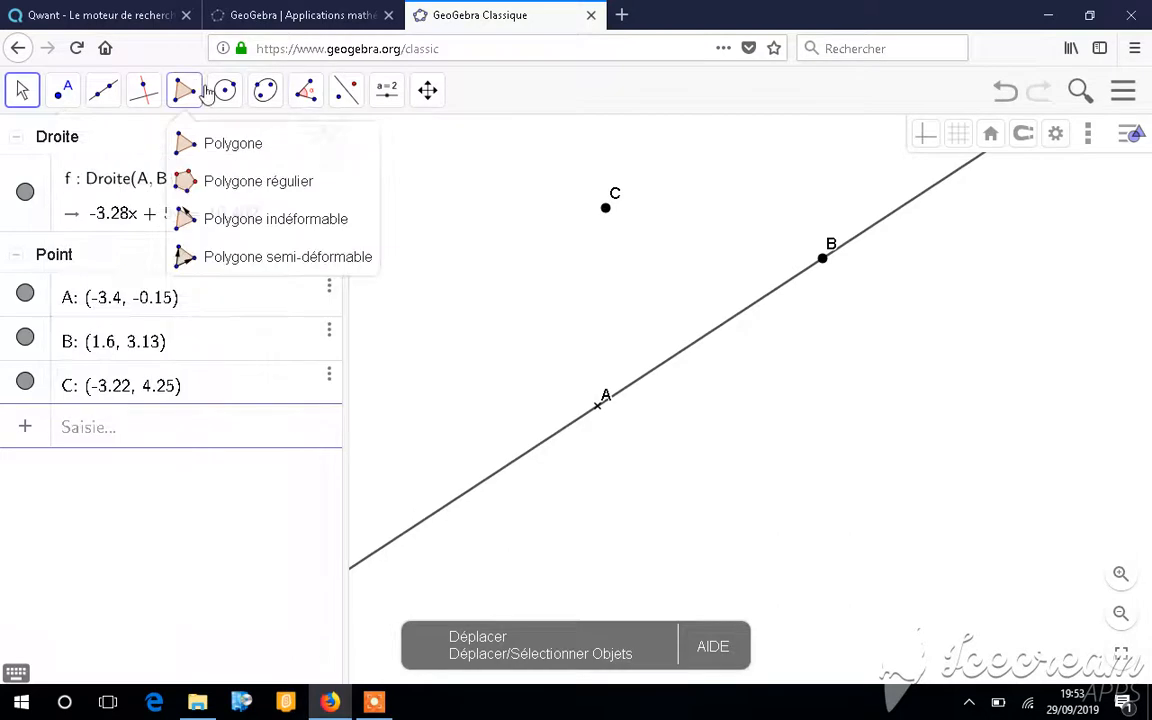
left_click(600, 409)
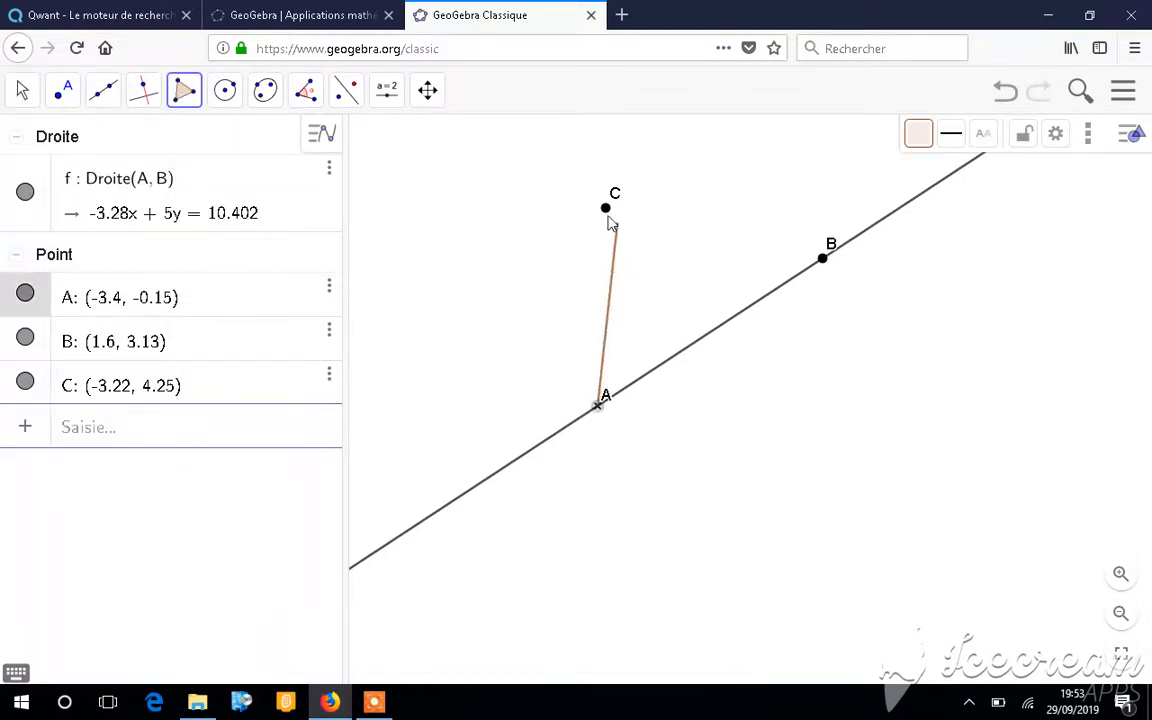
left_click(605, 210)
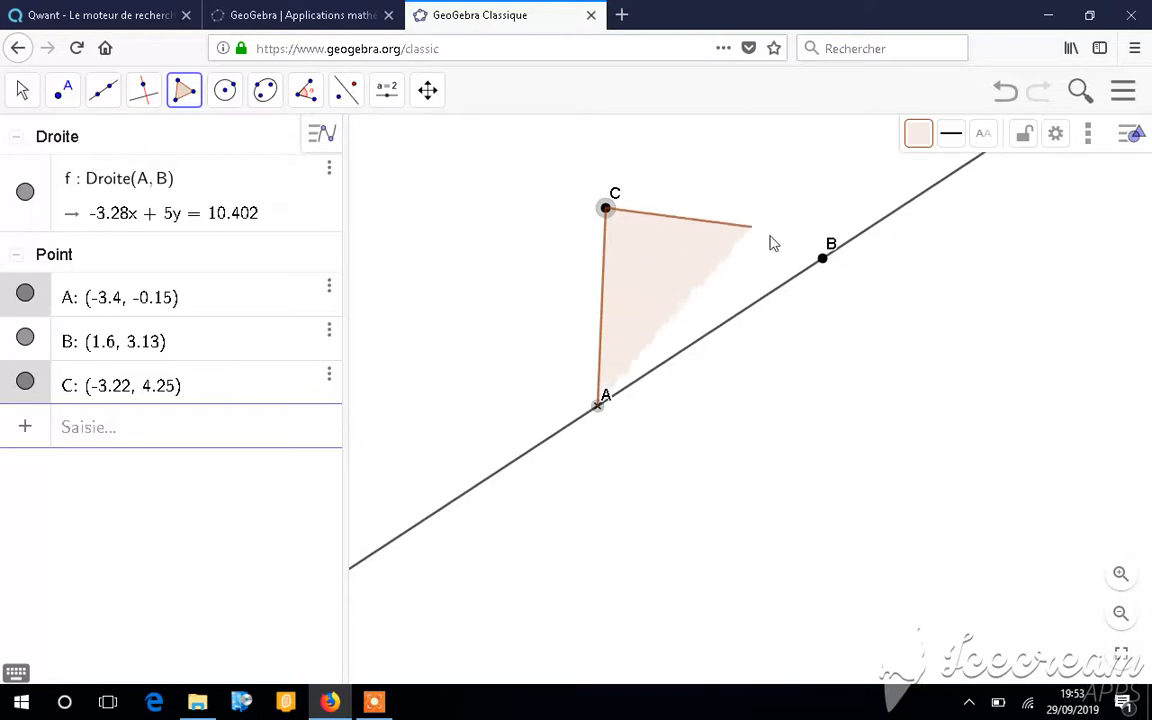
left_click(823, 262)
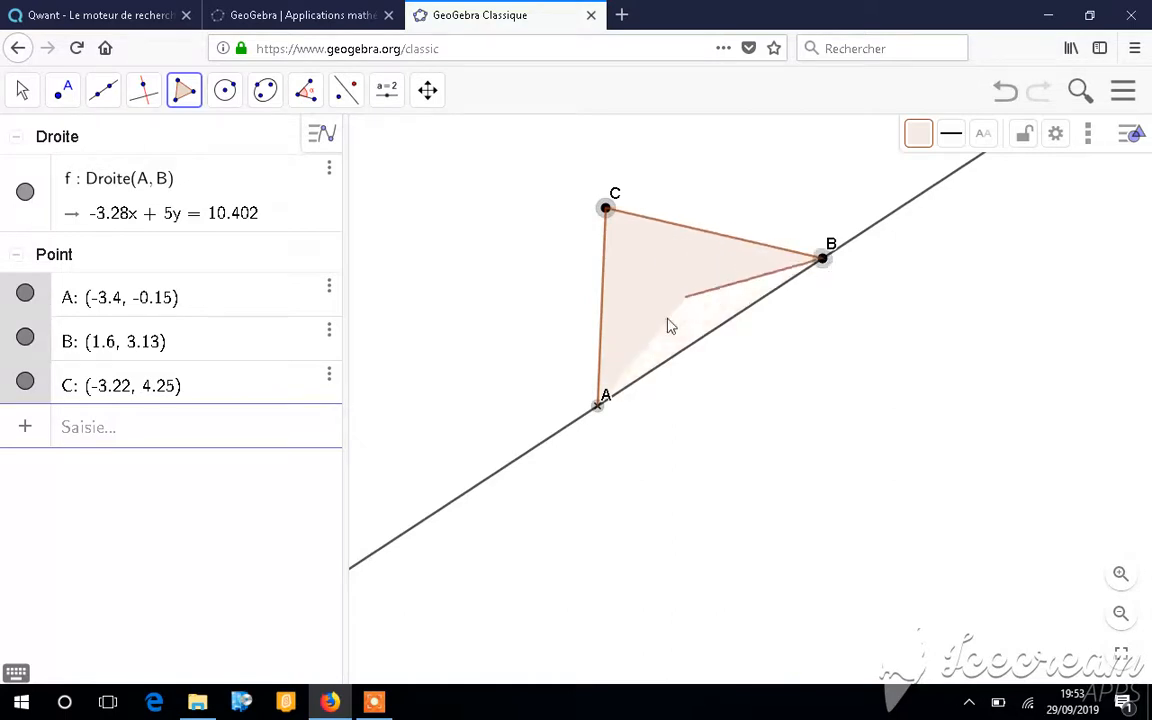
left_click(600, 409)
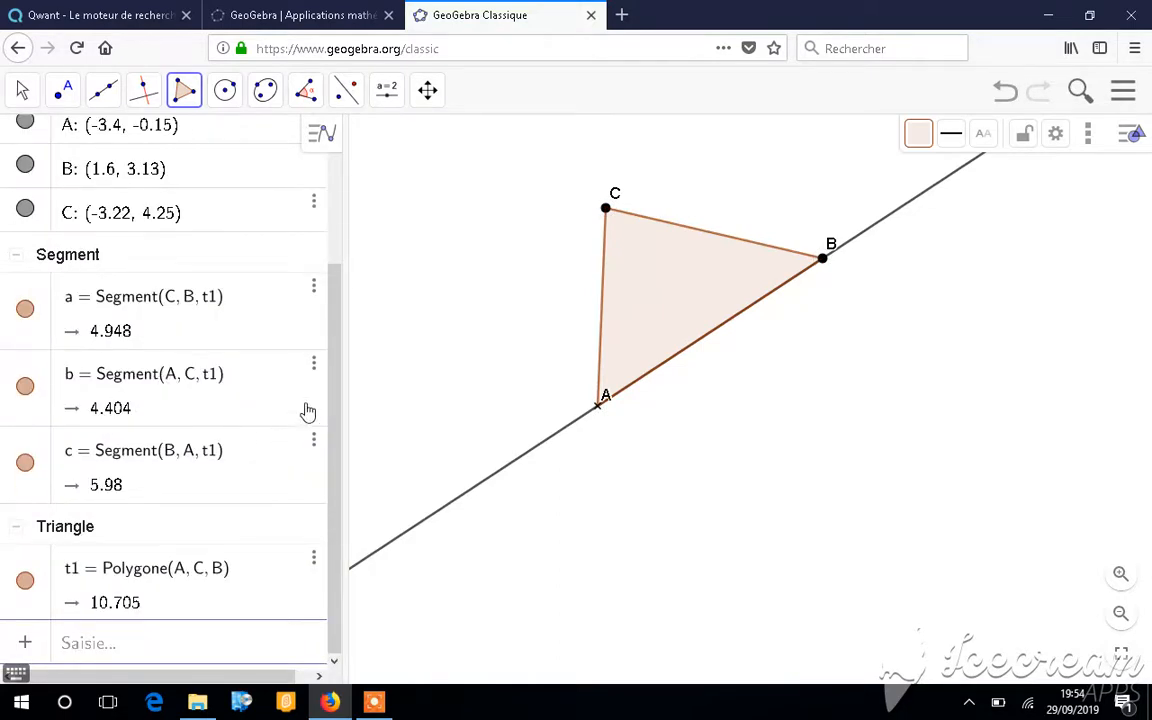
Delete the straight line passing through A and B, keeping the triangle.
left_click(22, 88)
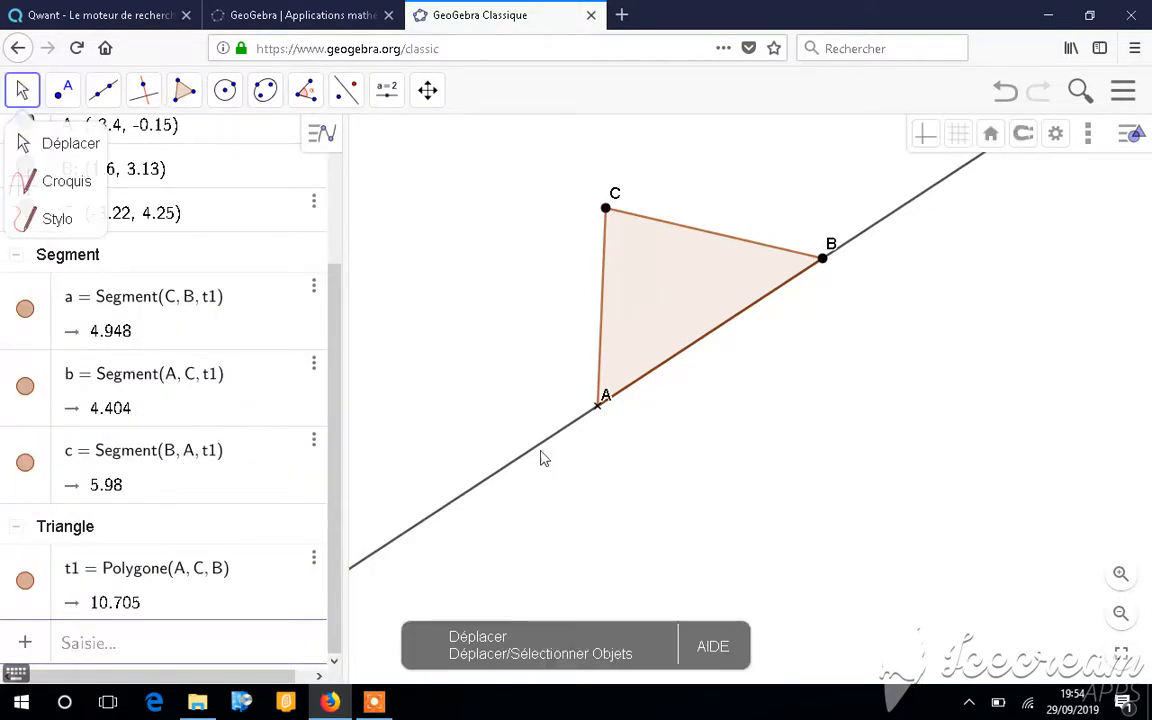
left_click(540, 456)
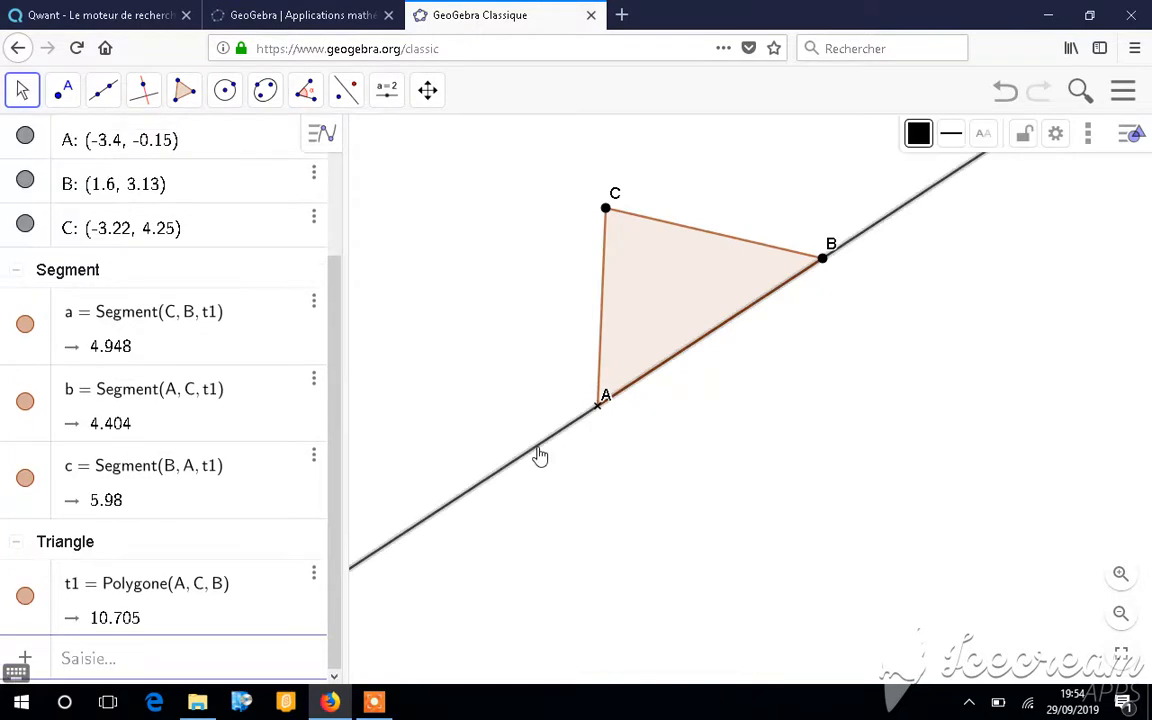
right_click(540, 456)
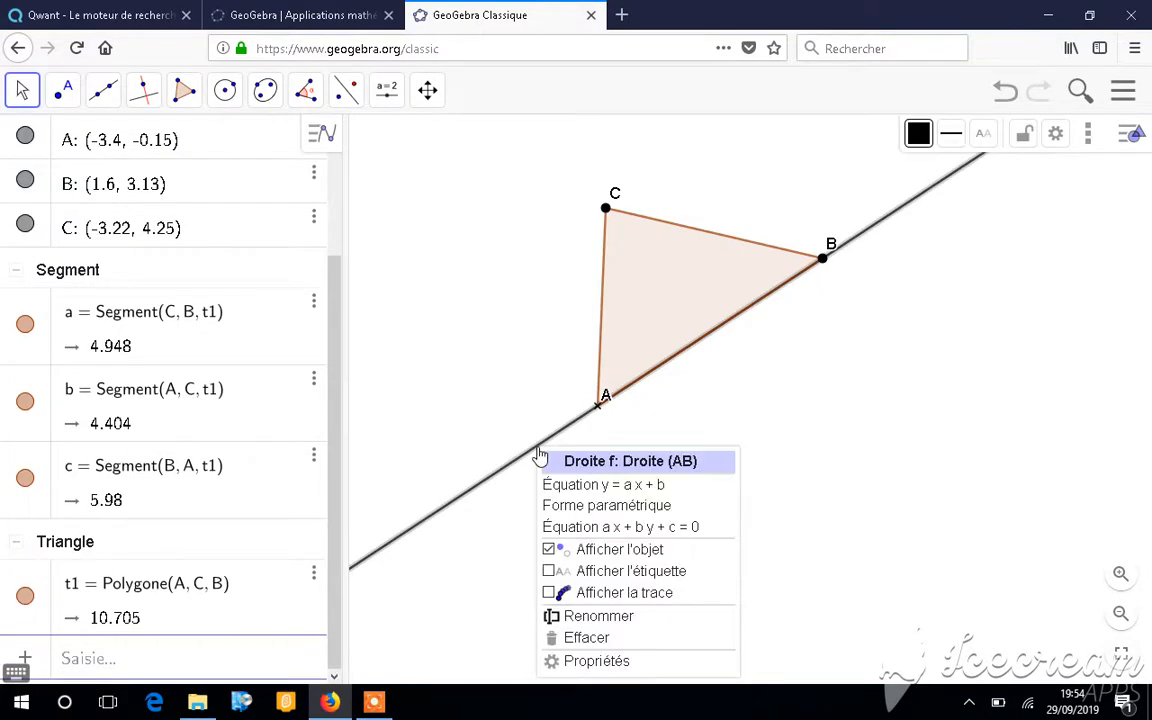
left_click(597, 646)
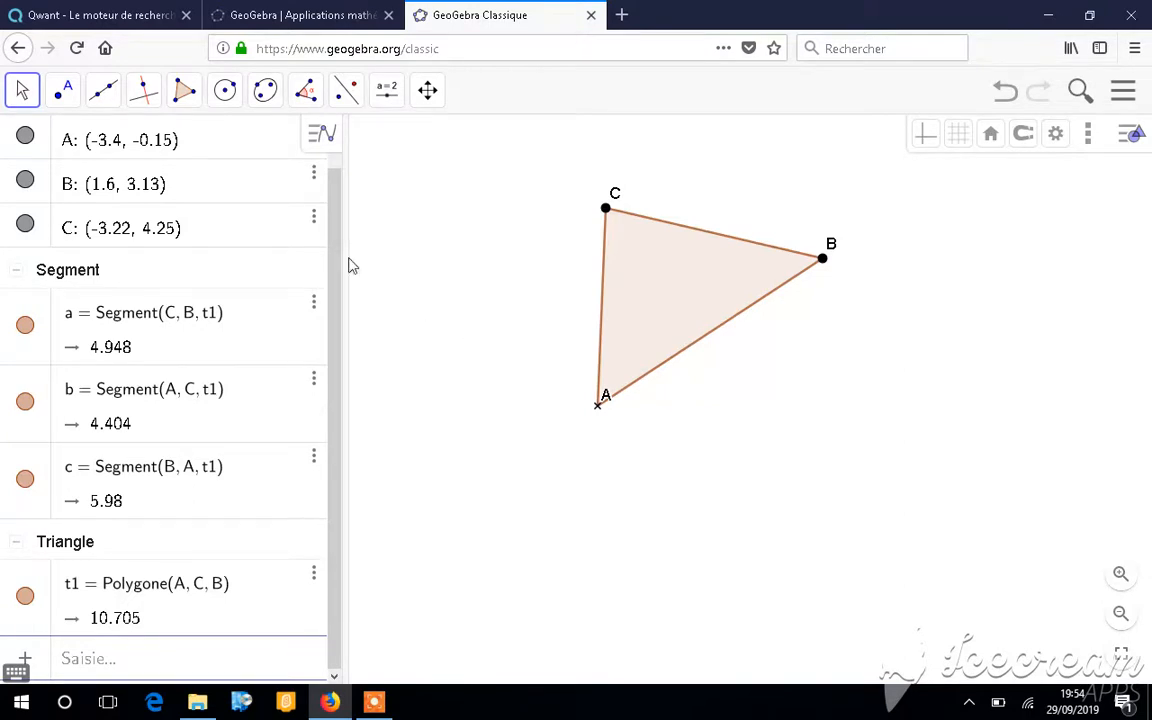
Construct the perpendicular to side CB through point A as a red dashed line.
left_click(145, 90)
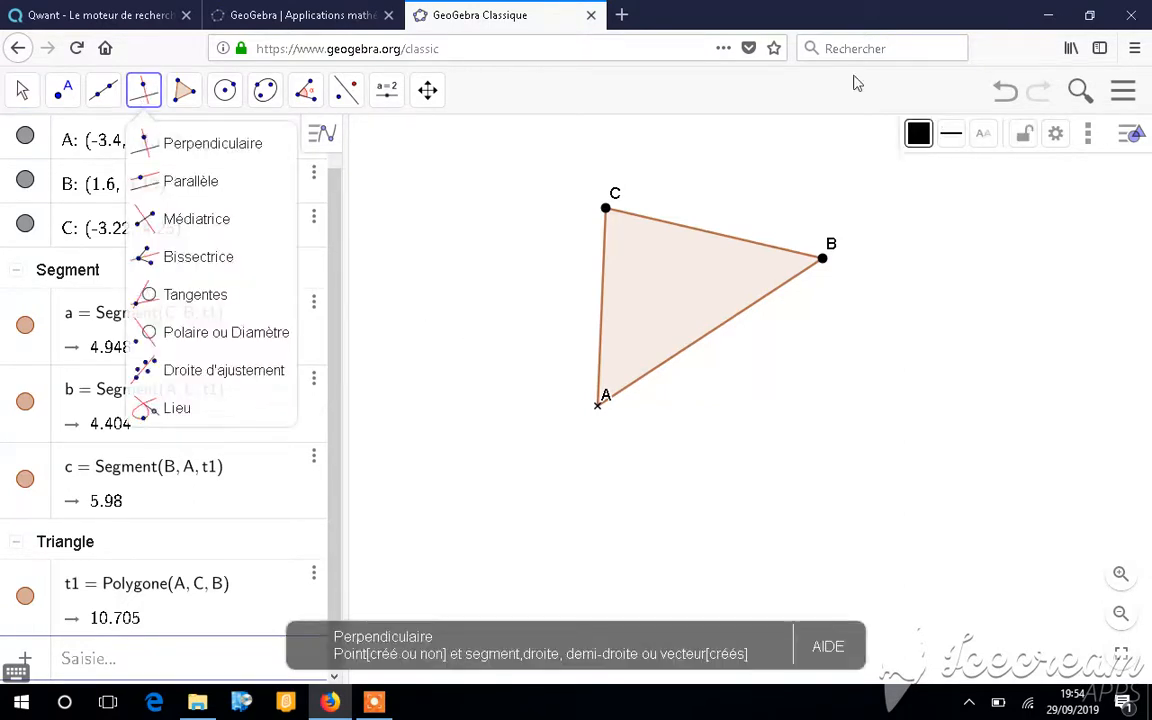
left_click(918, 133)
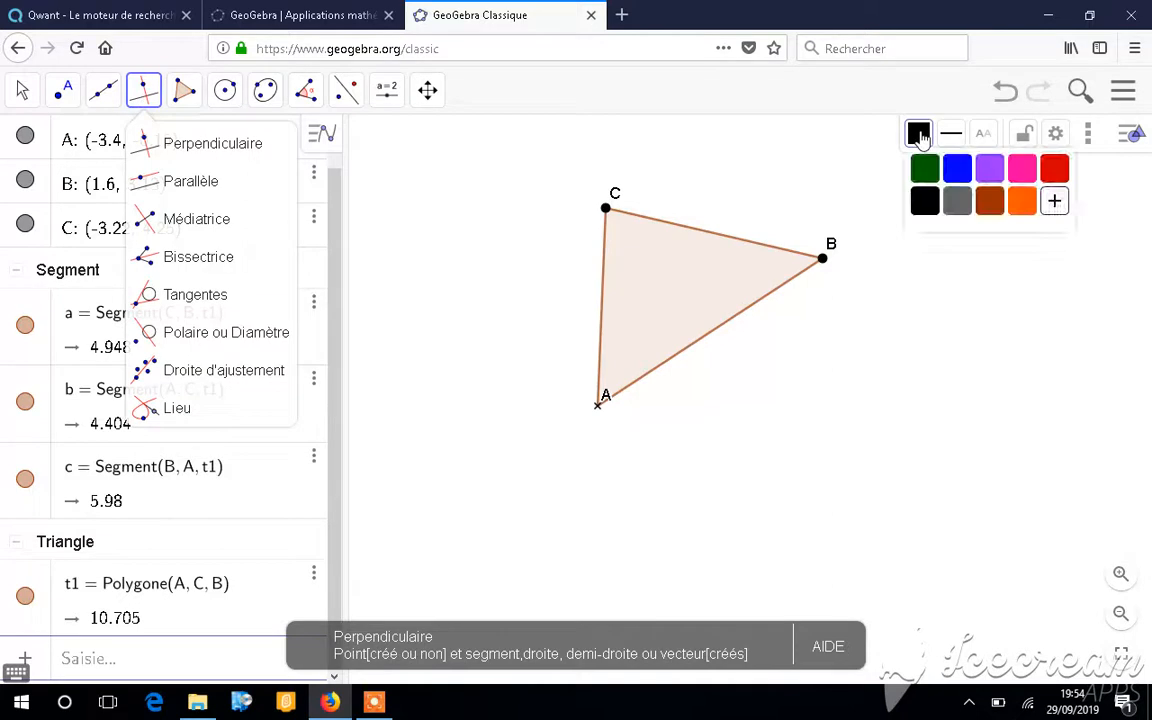
left_click(1054, 170)
left_click(951, 136)
left_click(989, 167)
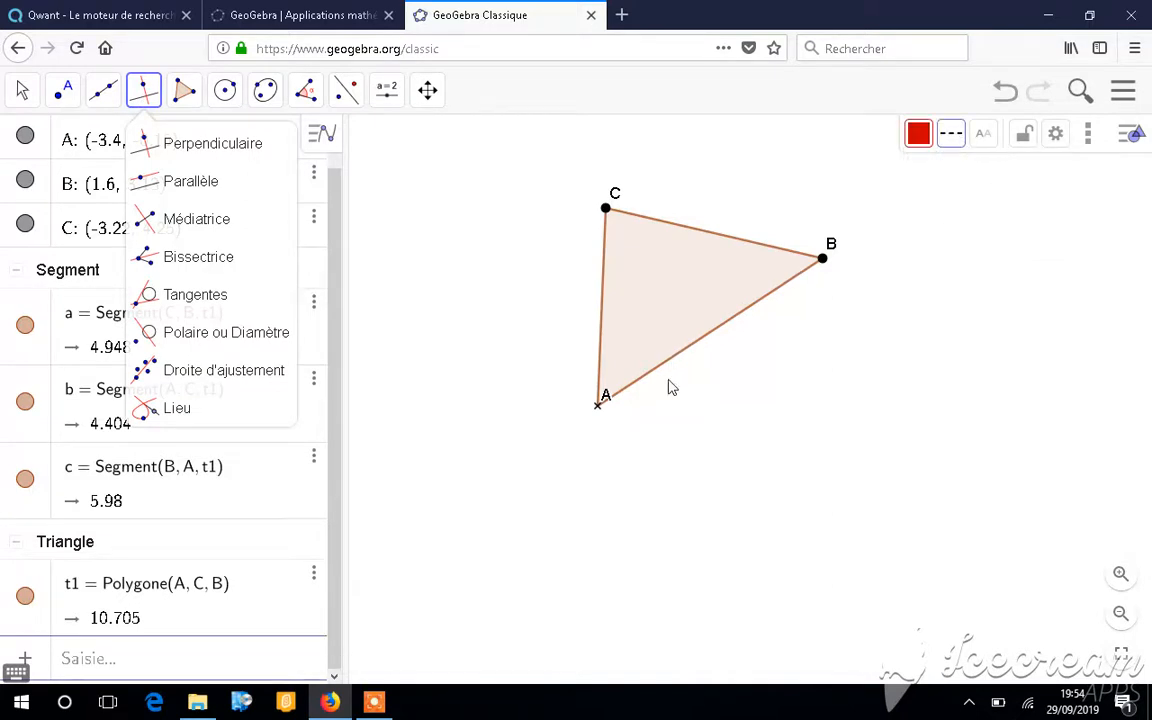
left_click(597, 407)
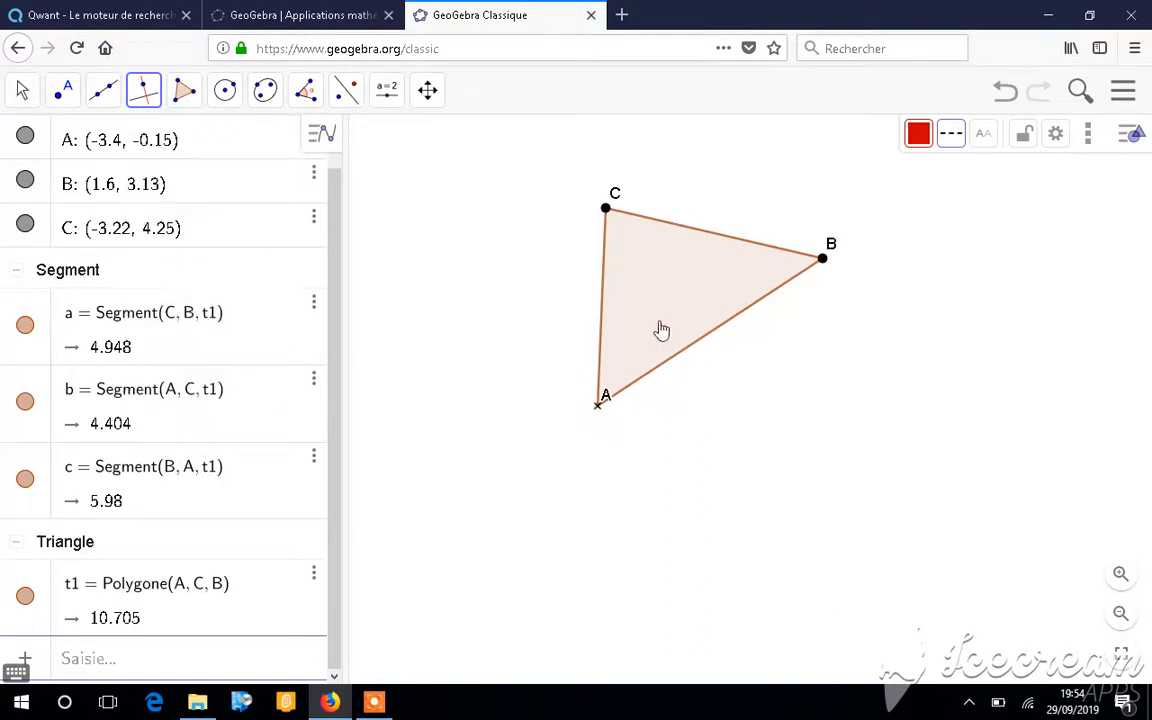
left_click(680, 234)
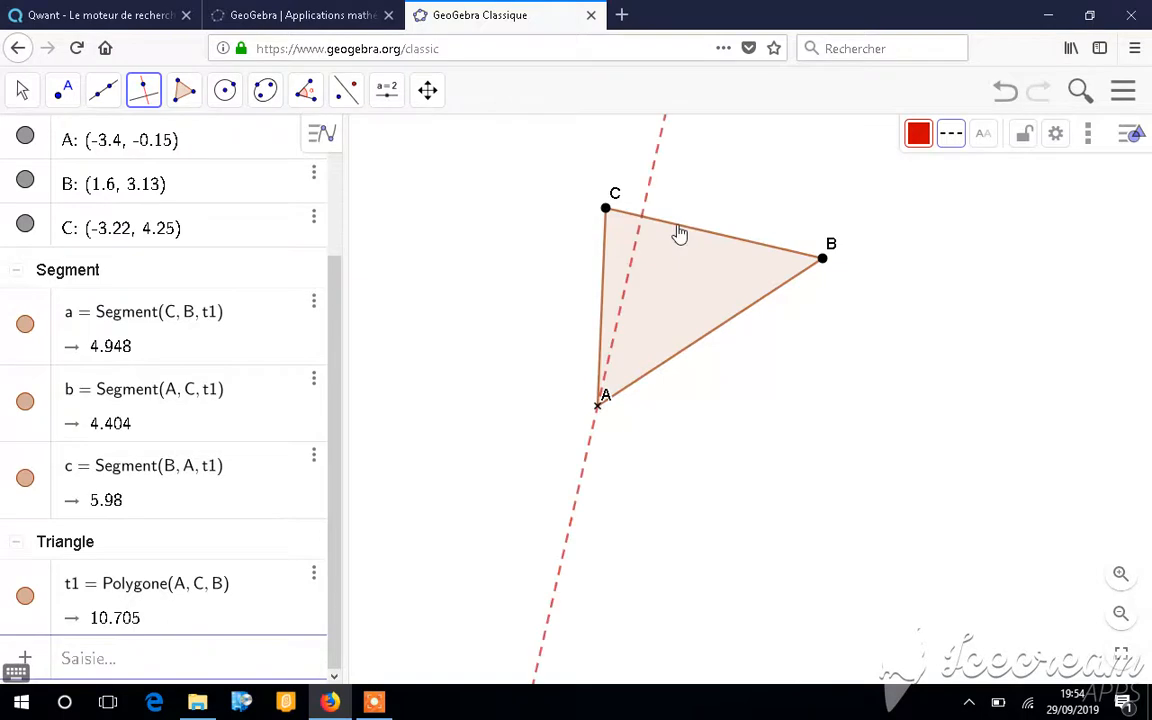